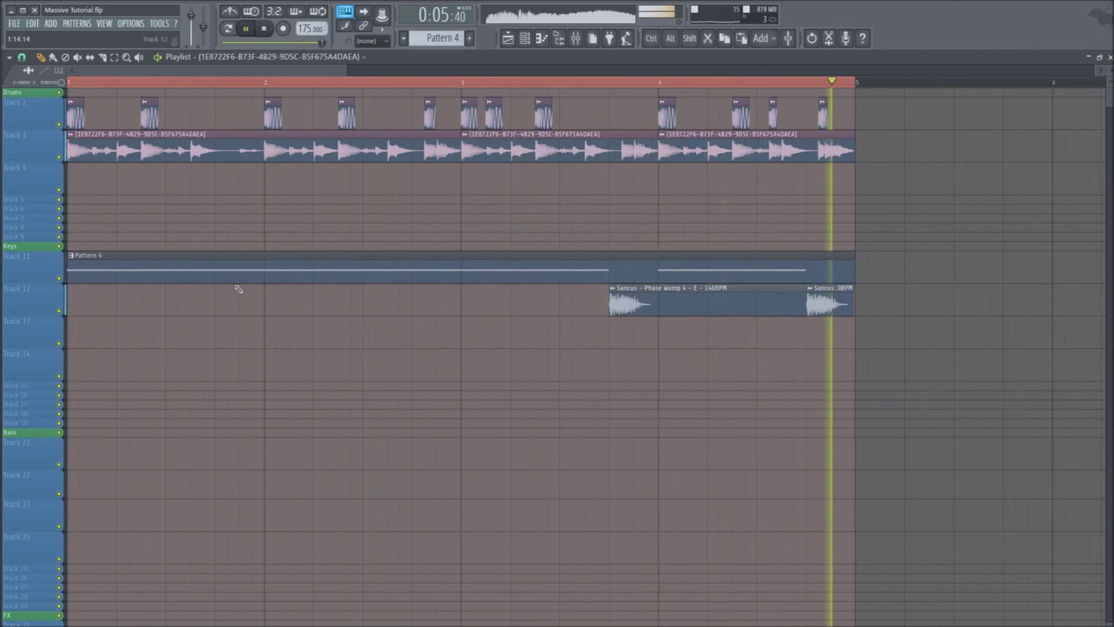
# - Solo Track 11 in the playlist and play back its Pattern 4 clip
pyautogui.press('space')
pyautogui.rightClick(59, 279)
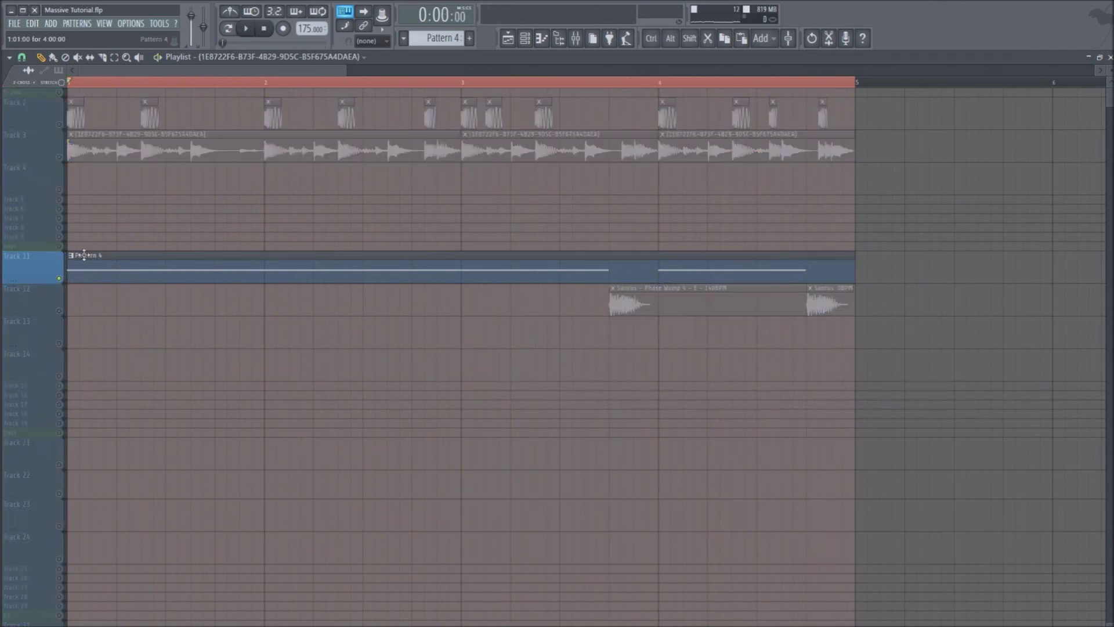
pyautogui.press('space')
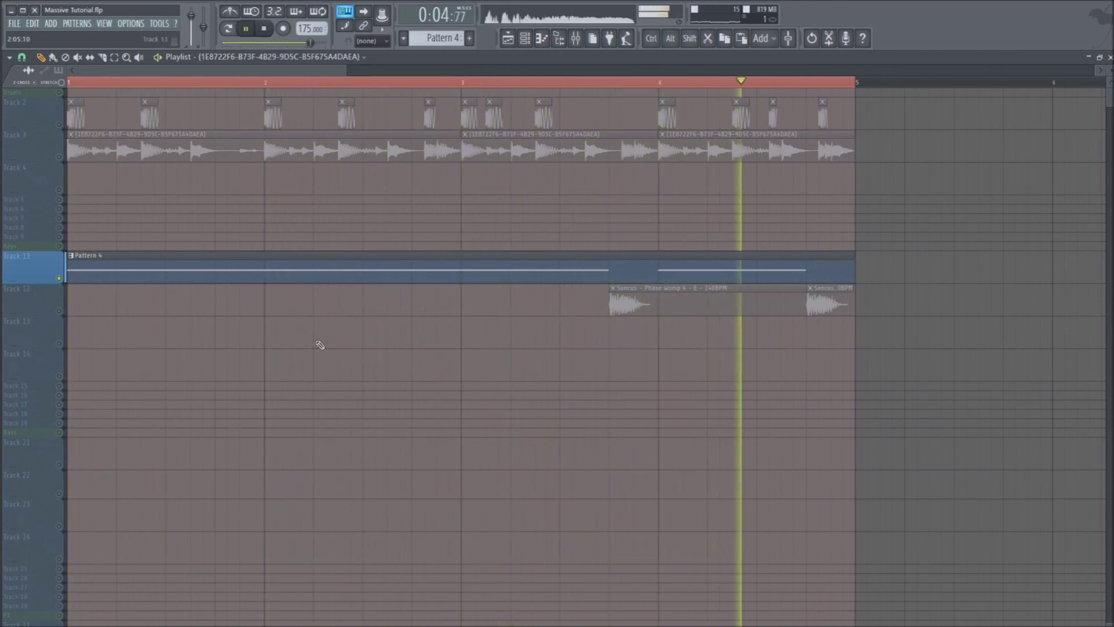
pyautogui.press('space')
# - Switch playback to pattern mode and open Pattern 4 in the piano roll with the channel rack shown
pyautogui.click(228, 28)
pyautogui.click(525, 38)
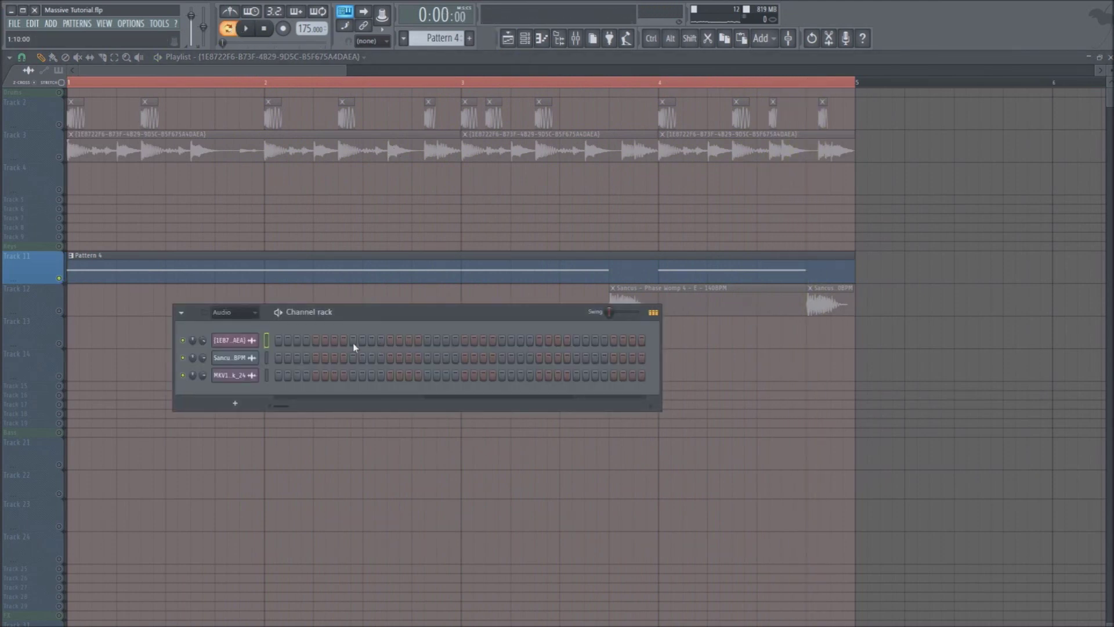
pyautogui.click(233, 313)
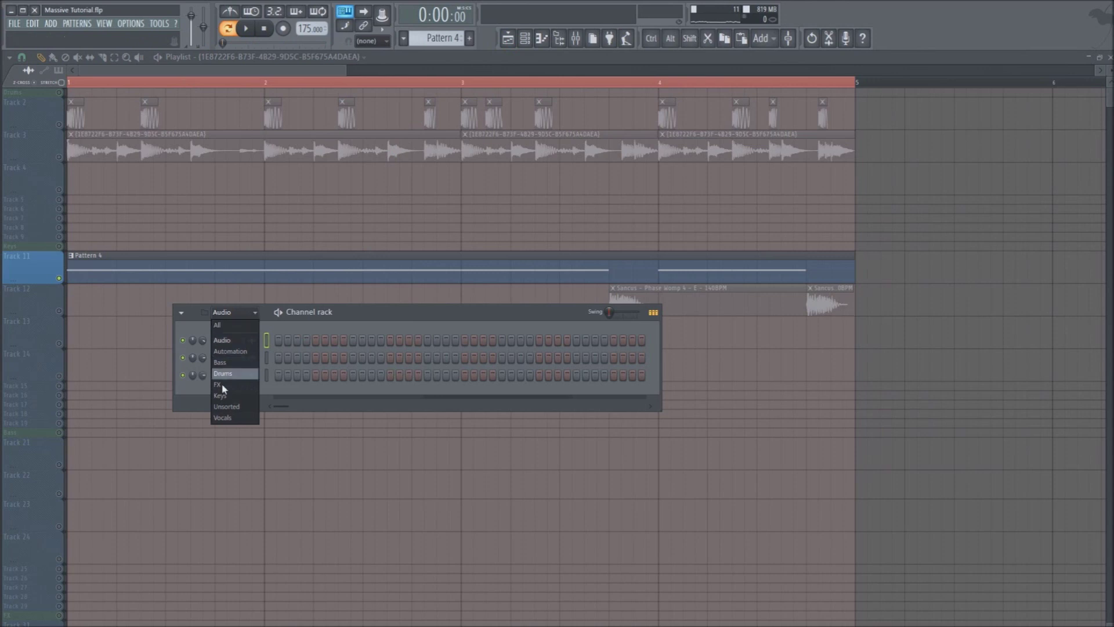
pyautogui.click(230, 435)
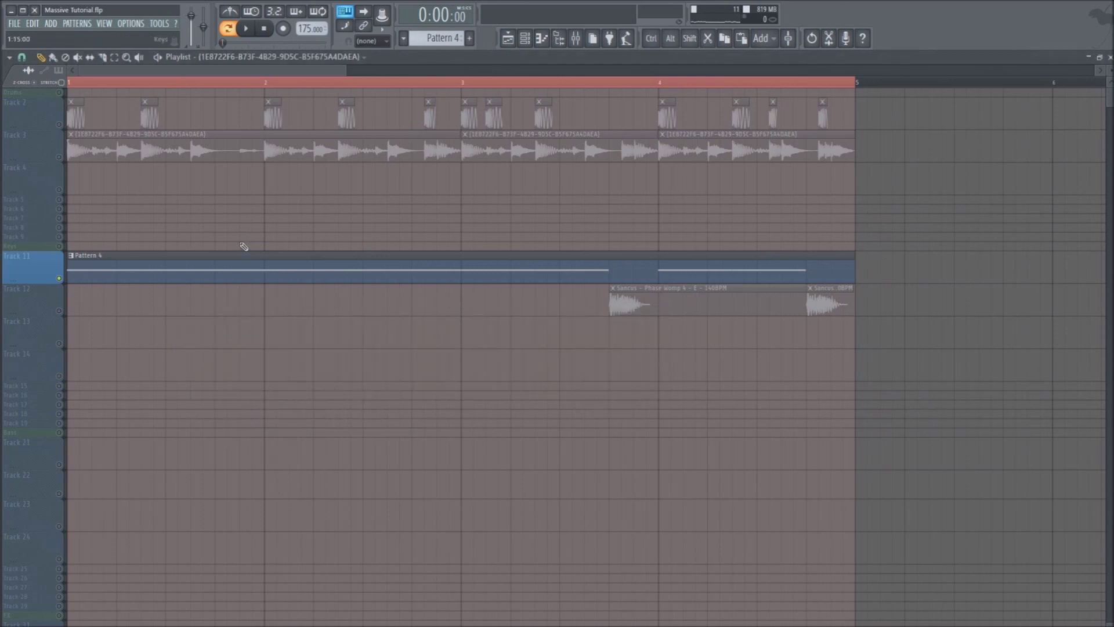
pyautogui.doubleClick(244, 256)
pyautogui.click(525, 39)
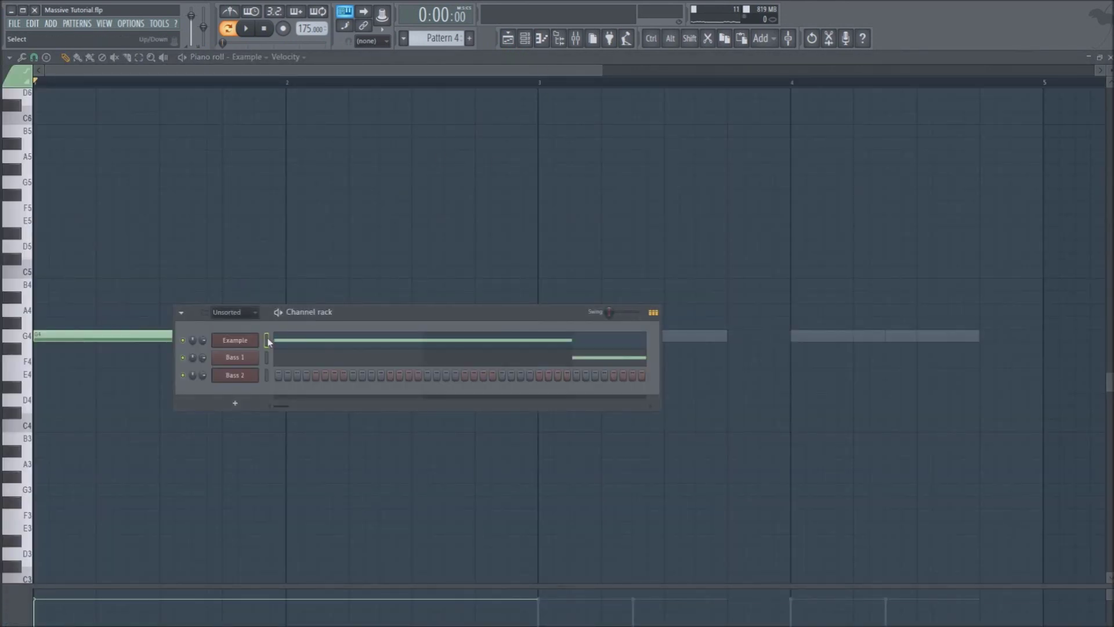
# - Solo the Example channel and select the Kangaroo wavetable for oscillator 1 in its Massive synth
pyautogui.rightClick(183, 341)
pyautogui.click(235, 401)
pyautogui.click(219, 343)
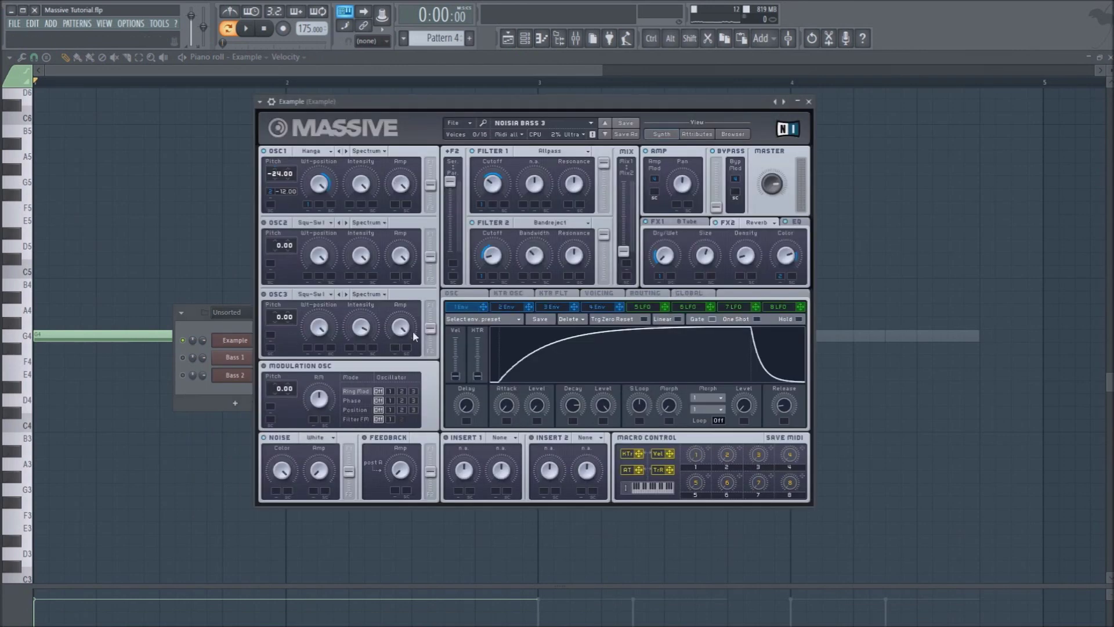
pyautogui.moveTo(477, 99); pyautogui.dragTo(469, 83)
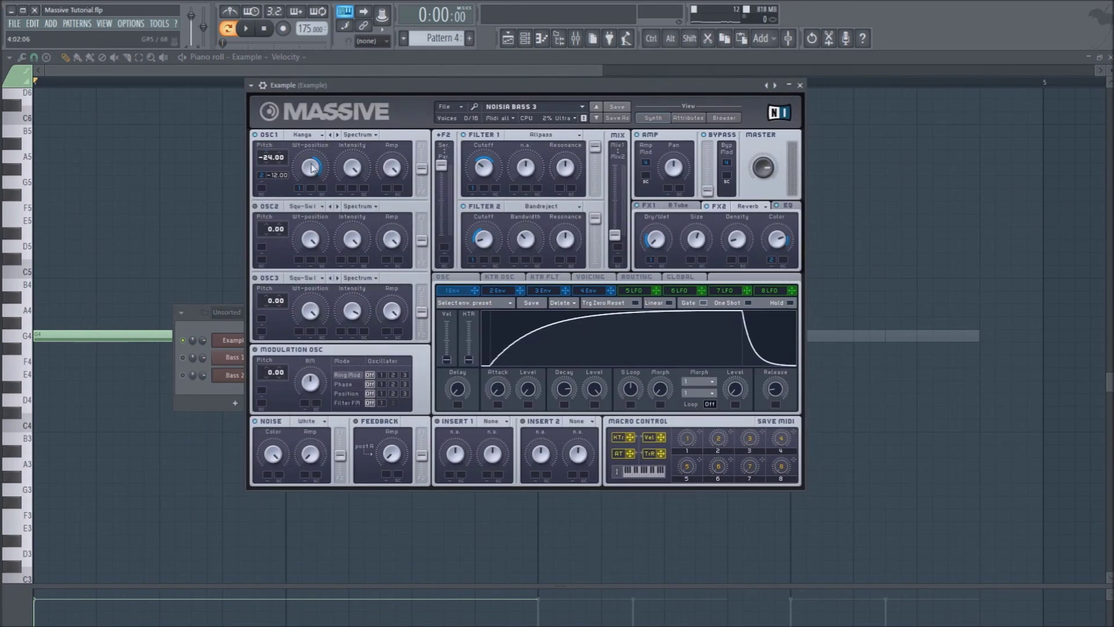
pyautogui.click(304, 136)
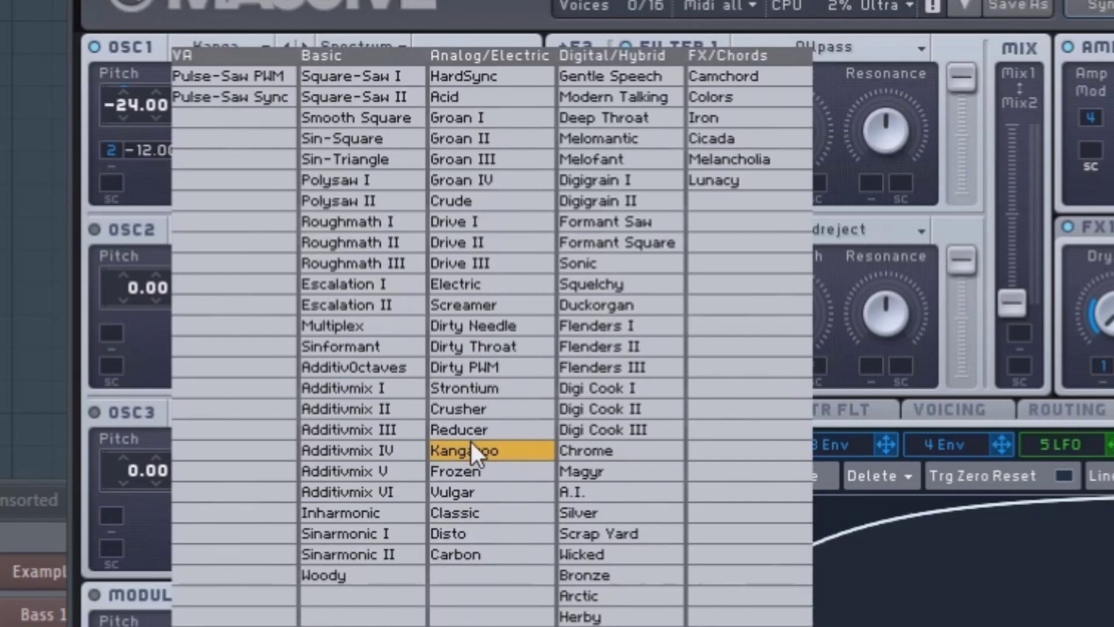
pyautogui.click(476, 450)
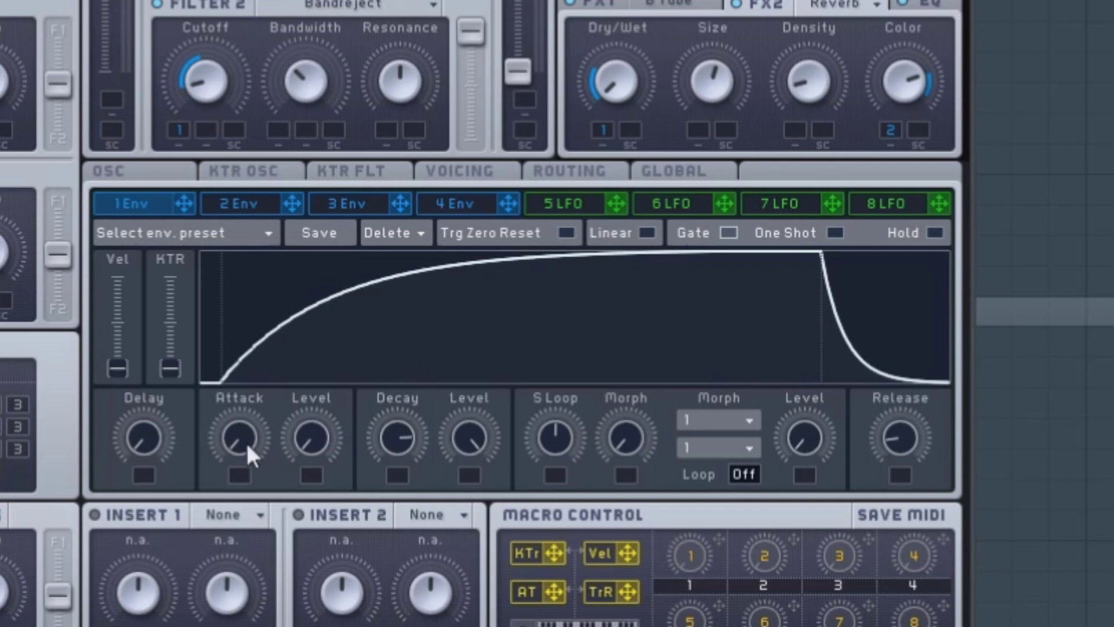
# - Raise envelope 1's attack level to maximum, shorten its decay and release, and compare it with envelopes 2 to 4
pyautogui.moveTo(328, 454); pyautogui.dragTo(543, 264)
pyautogui.moveTo(409, 442)
pyautogui.mouseDown()
pyautogui.moveTo(391, 552)
pyautogui.moveTo(397, 426)
pyautogui.mouseUp()
pyautogui.moveTo(876, 436); pyautogui.dragTo(891, 474)
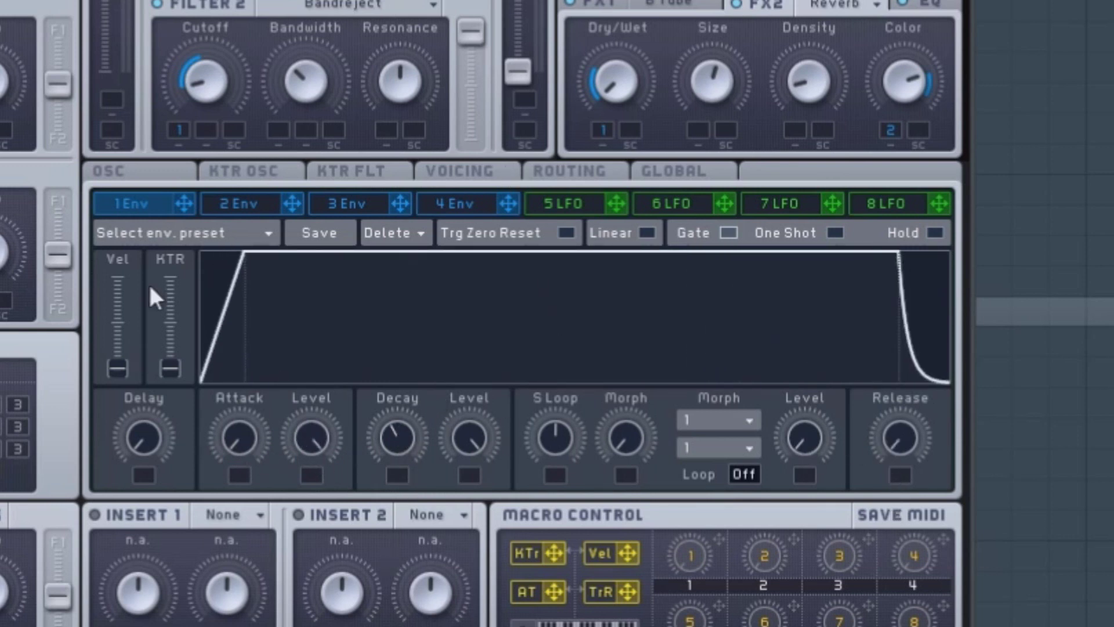
pyautogui.click(272, 209)
pyautogui.click(325, 204)
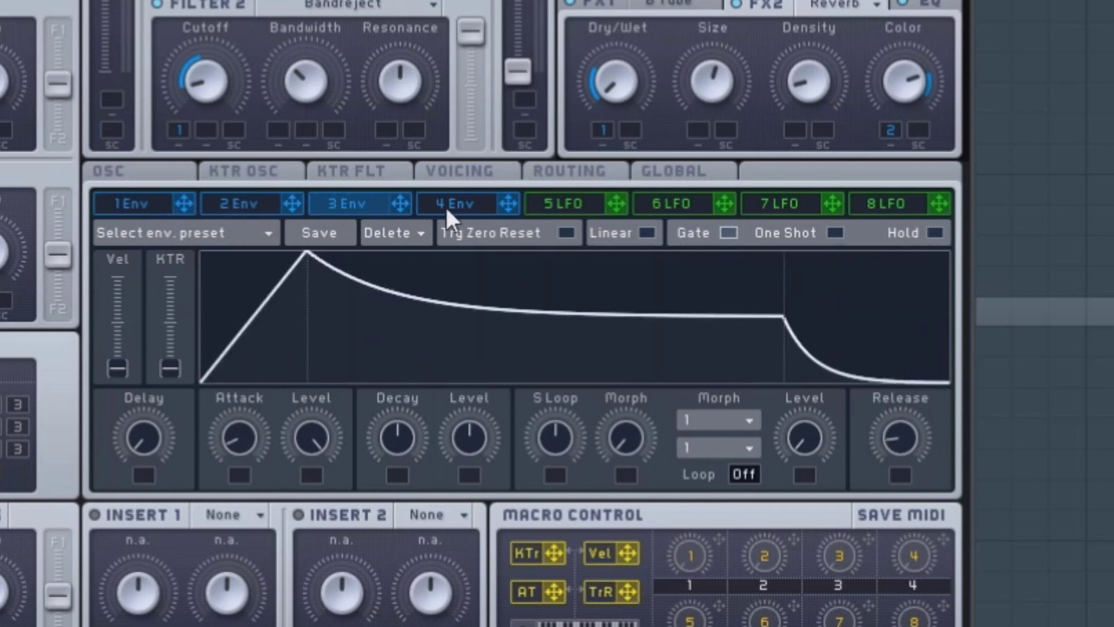
pyautogui.click(450, 207)
pyautogui.click(158, 204)
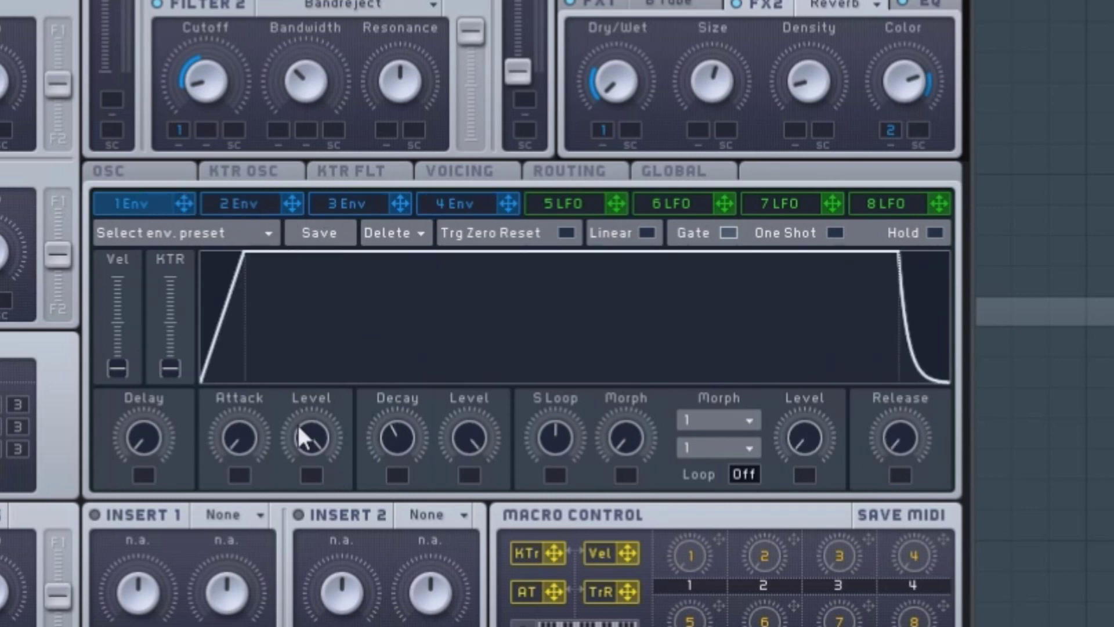
# - Reshape envelope 1 into a slow rise with minimum attack level, long decay, full decay level and very short release
pyautogui.moveTo(313, 440); pyautogui.dragTo(313, 465)
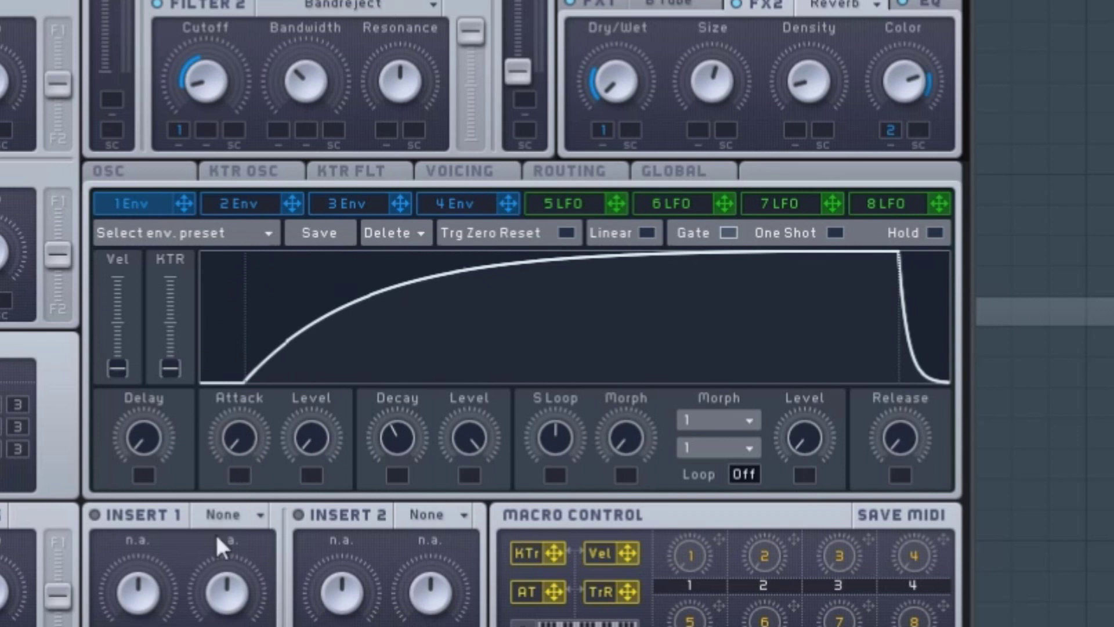
pyautogui.moveTo(244, 381)
pyautogui.mouseDown()
pyautogui.moveTo(263, 368)
pyautogui.moveTo(245, 380)
pyautogui.mouseUp()
pyautogui.moveTo(266, 435)
pyautogui.mouseDown()
pyautogui.moveTo(245, 408)
pyautogui.moveTo(246, 436)
pyautogui.mouseUp()
pyautogui.moveTo(393, 439); pyautogui.dragTo(420, 345)
pyautogui.moveTo(900, 436); pyautogui.dragTo(926, 450)
pyautogui.moveTo(469, 439); pyautogui.dragTo(448, 624)
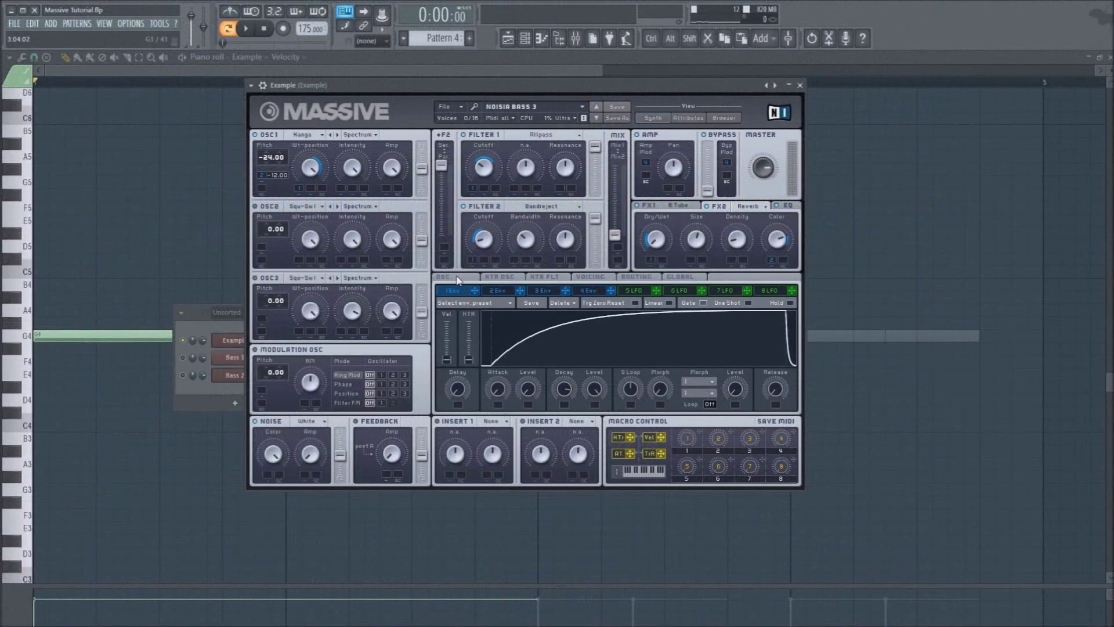
# - Check the oscillator settings page, and fine-tune envelope 1's decay while auditioning the bass with a test note
pyautogui.click(145, 171)
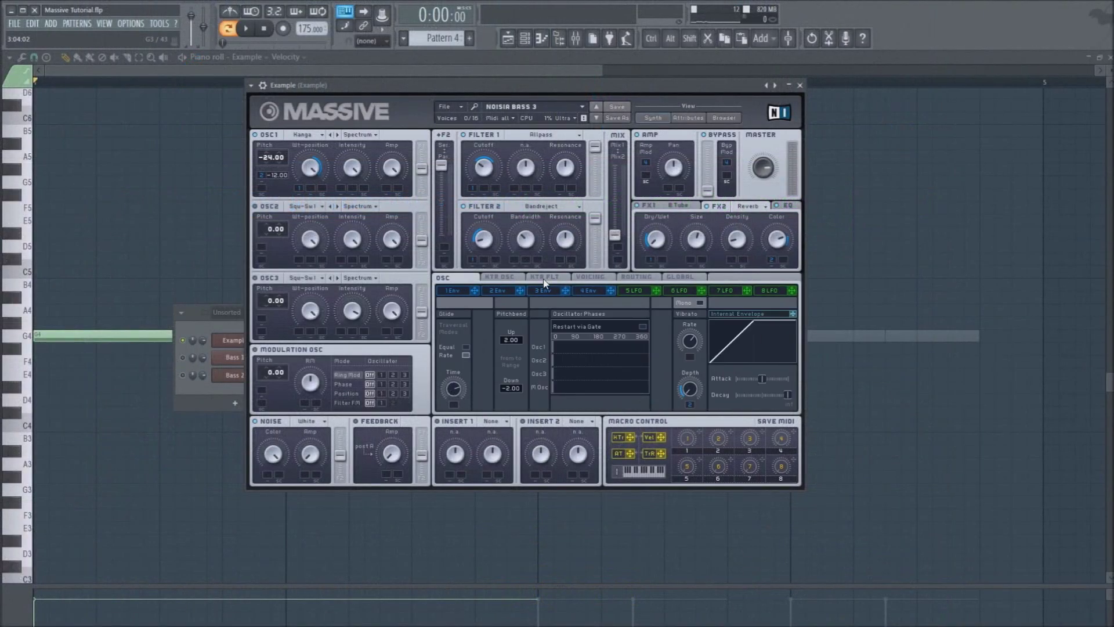
pyautogui.click(456, 292)
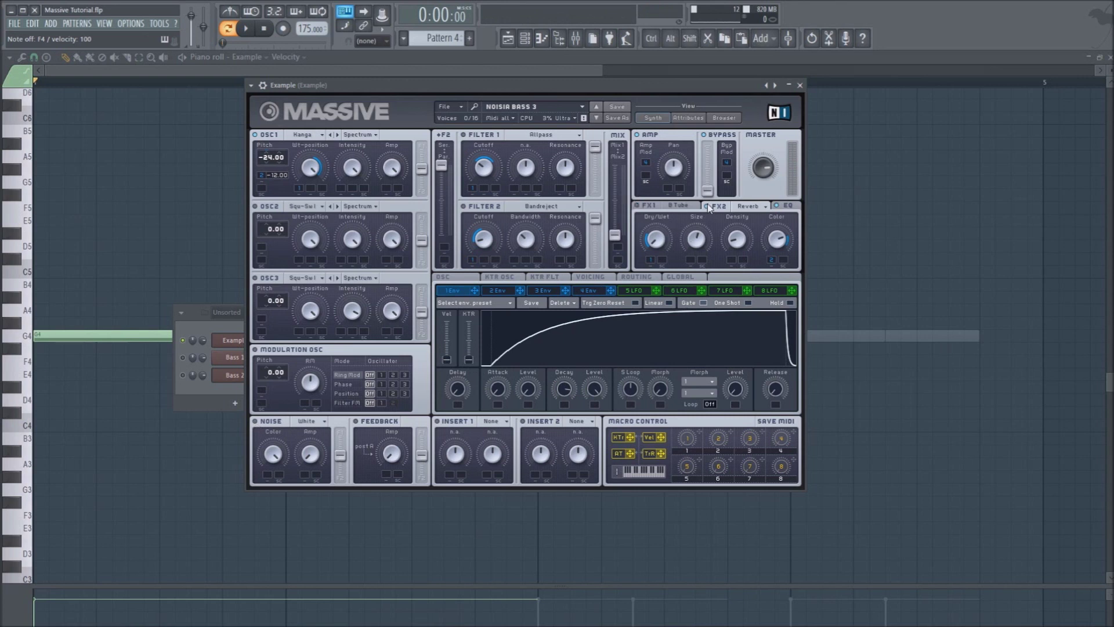
pyautogui.press('v')
pyautogui.press('v')
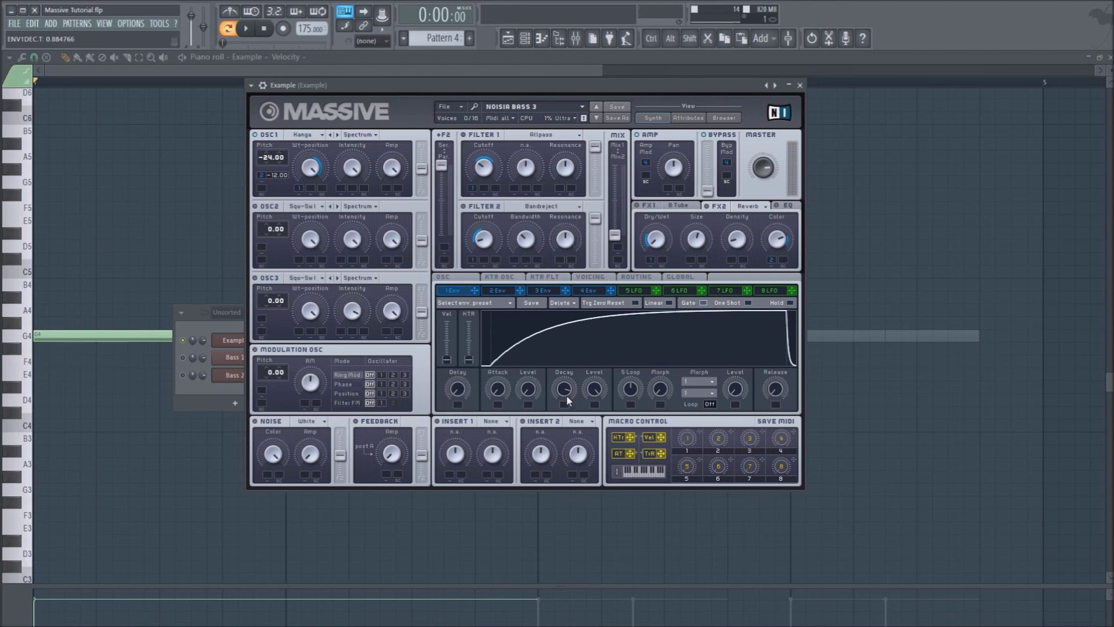
pyautogui.moveTo(569, 400); pyautogui.dragTo(572, 402)
pyautogui.press('v')
# - Try oscillator 1 with its pitch modulation amount at 0.00, and set it back to -12.00
pyautogui.doubleClick(275, 176)
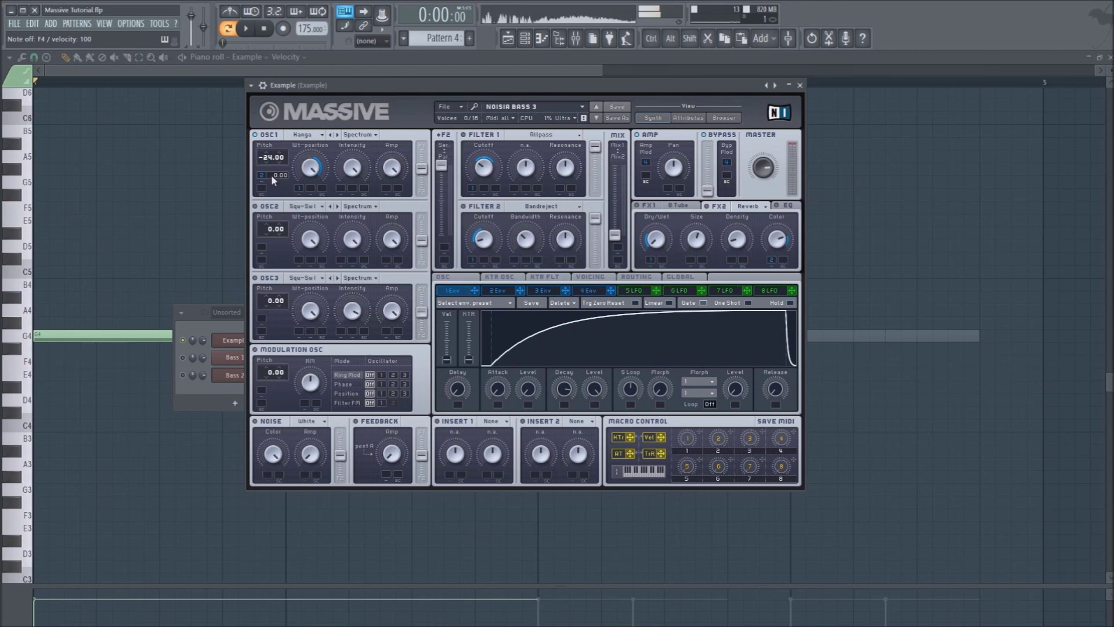
pyautogui.press('alt')
pyautogui.moveTo(279, 177); pyautogui.dragTo(280, 180)
pyautogui.press('v')
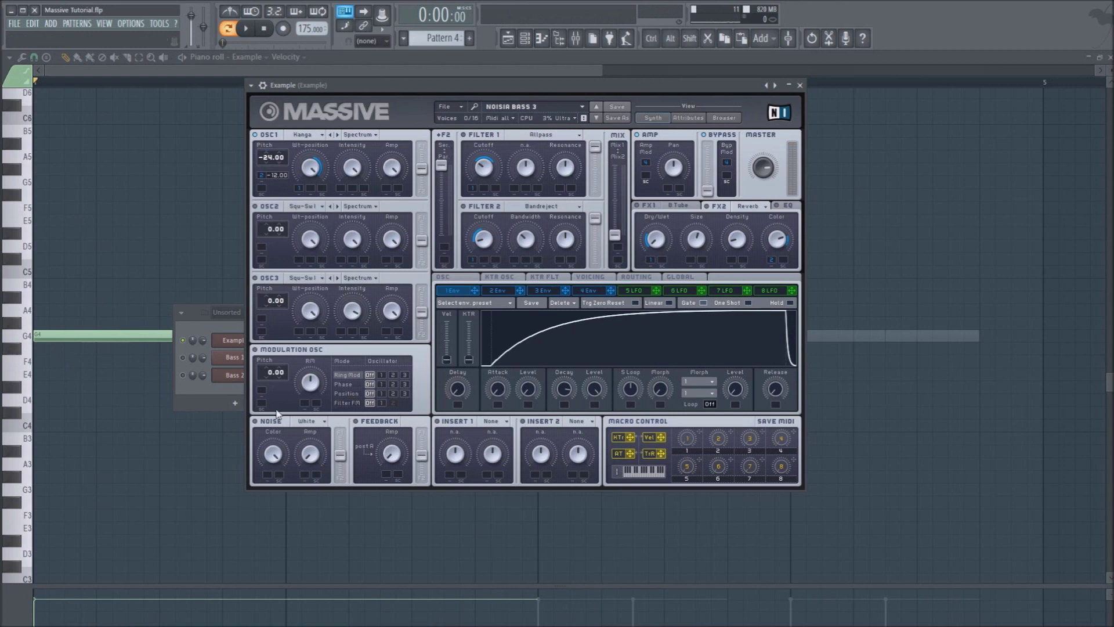
pyautogui.click(42, 372)
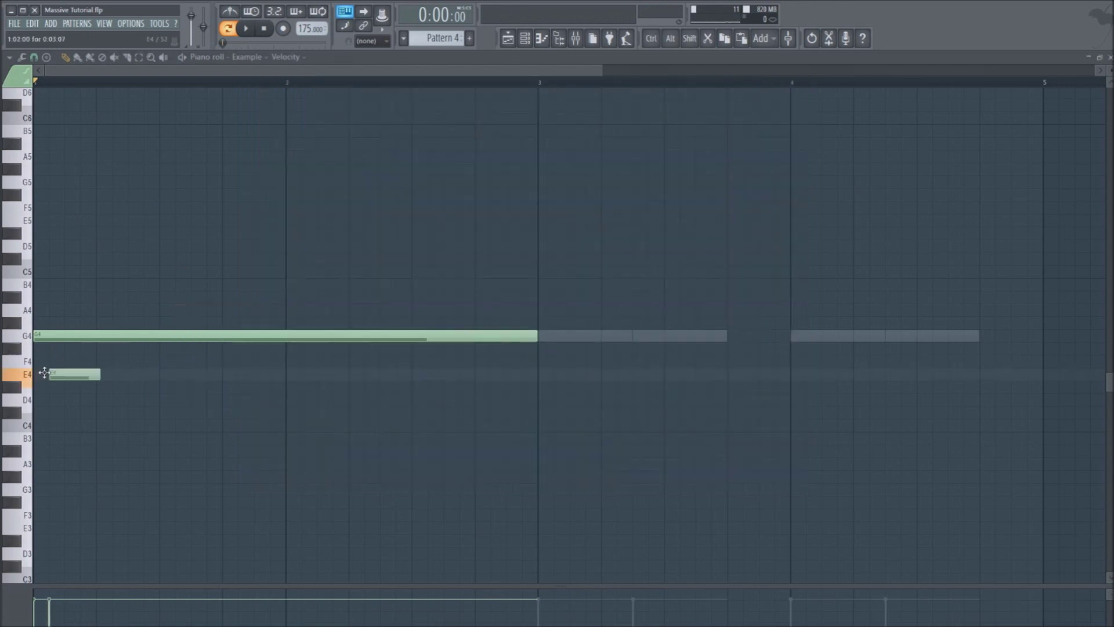
pyautogui.moveTo(81, 373); pyautogui.dragTo(434, 494)
pyautogui.moveTo(73, 491); pyautogui.dragTo(84, 489)
pyautogui.rightClick(490, 490)
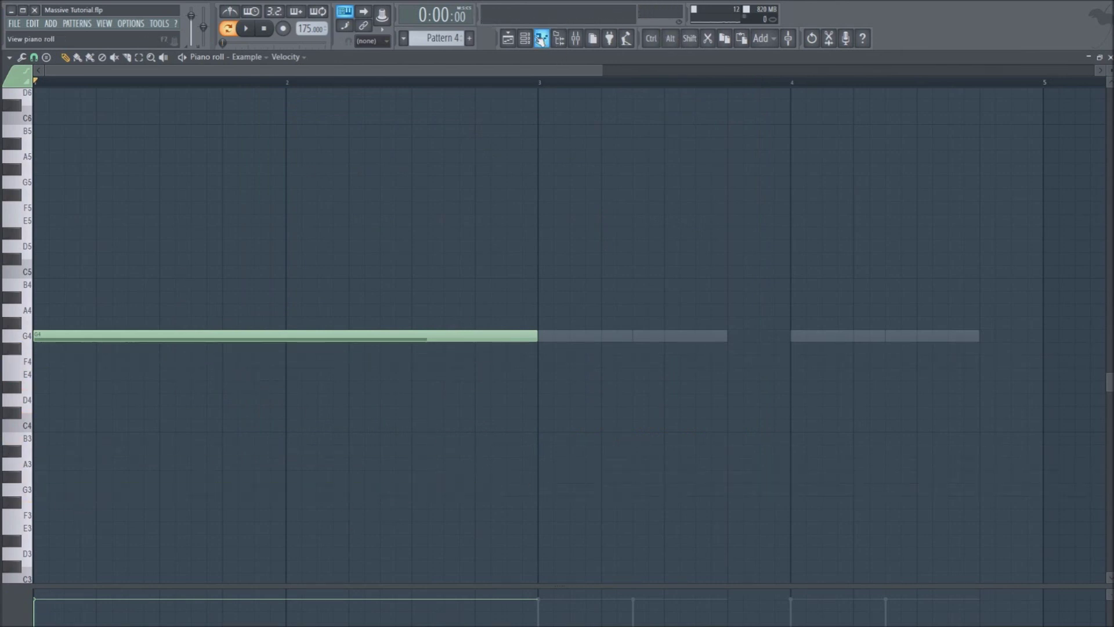
pyautogui.click(525, 37)
pyautogui.click(236, 348)
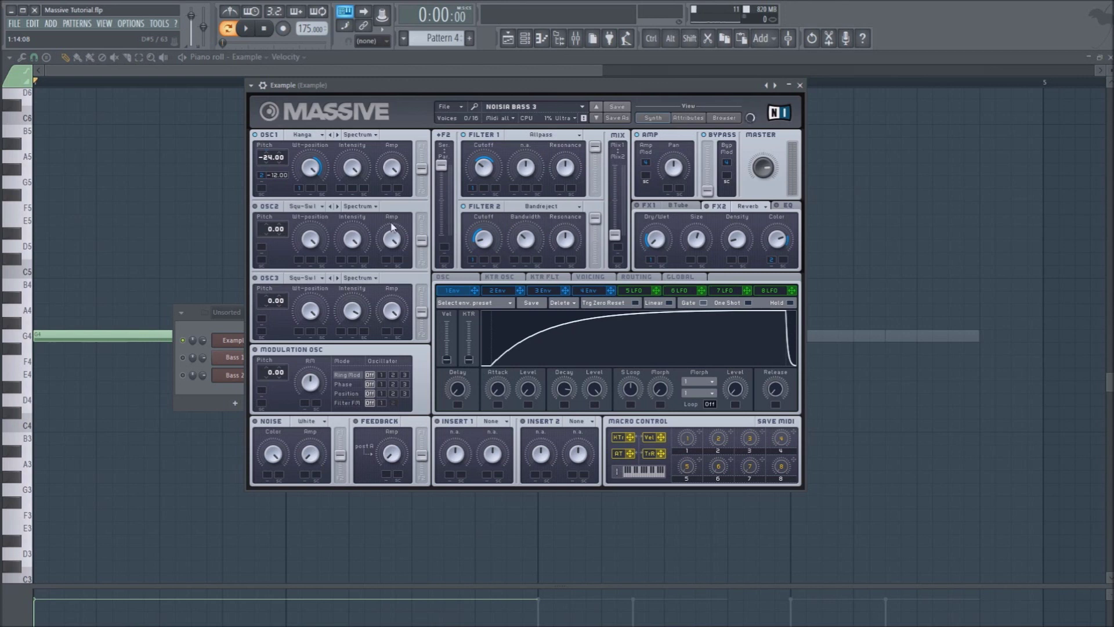
# - Play the pattern repeatedly to compare the bass with Massive's filters switched on and off
pyautogui.press('space')
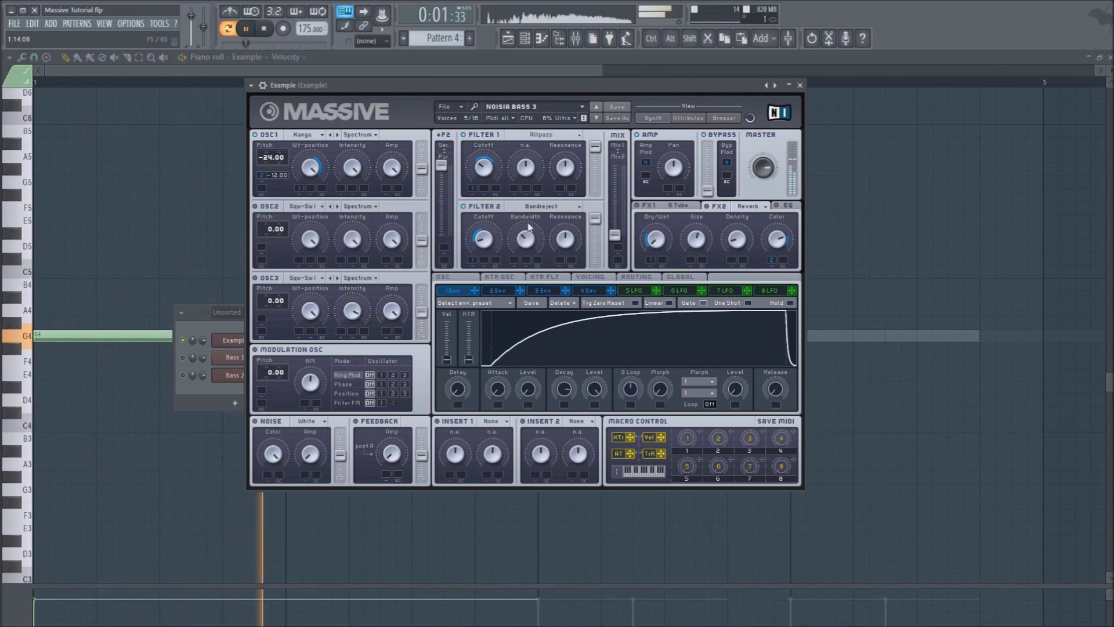
pyautogui.press('space')
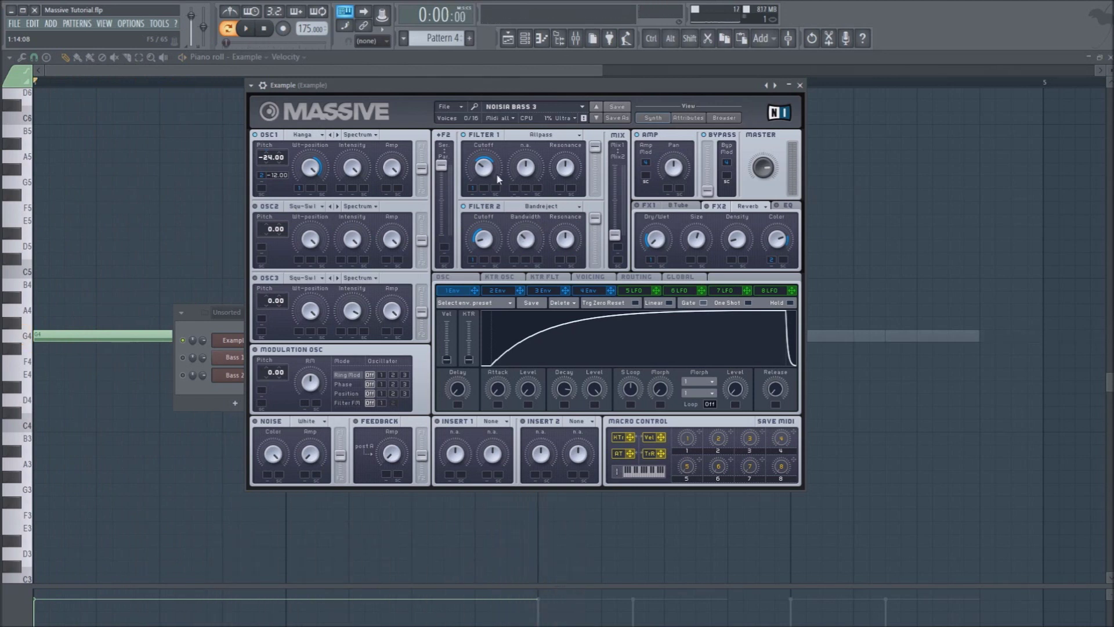
pyautogui.press('space')
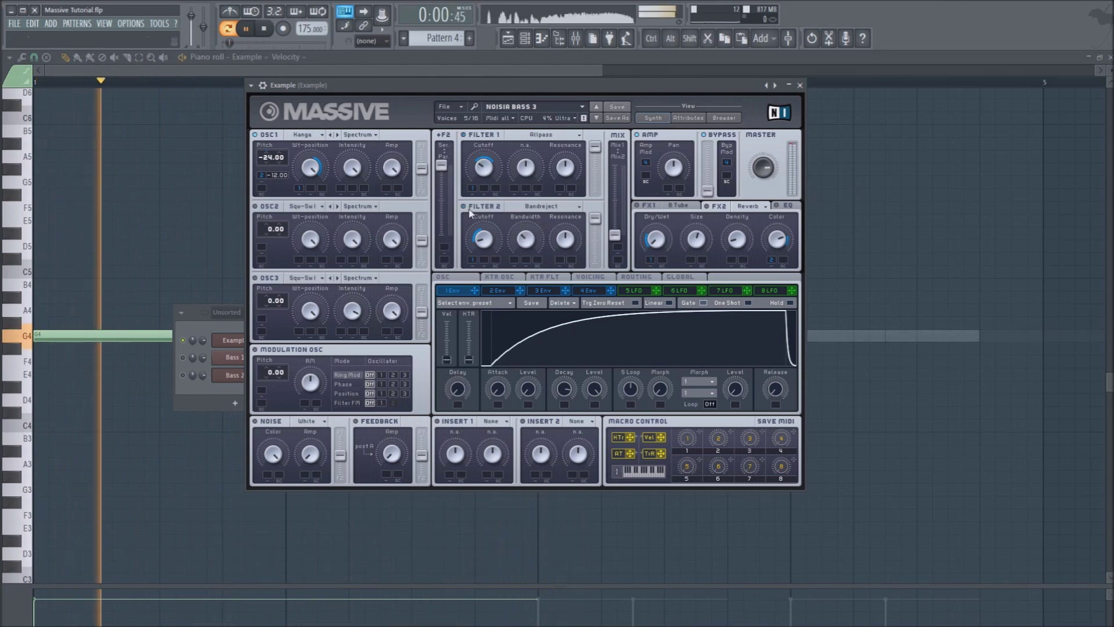
pyautogui.press('space')
pyautogui.press('space')
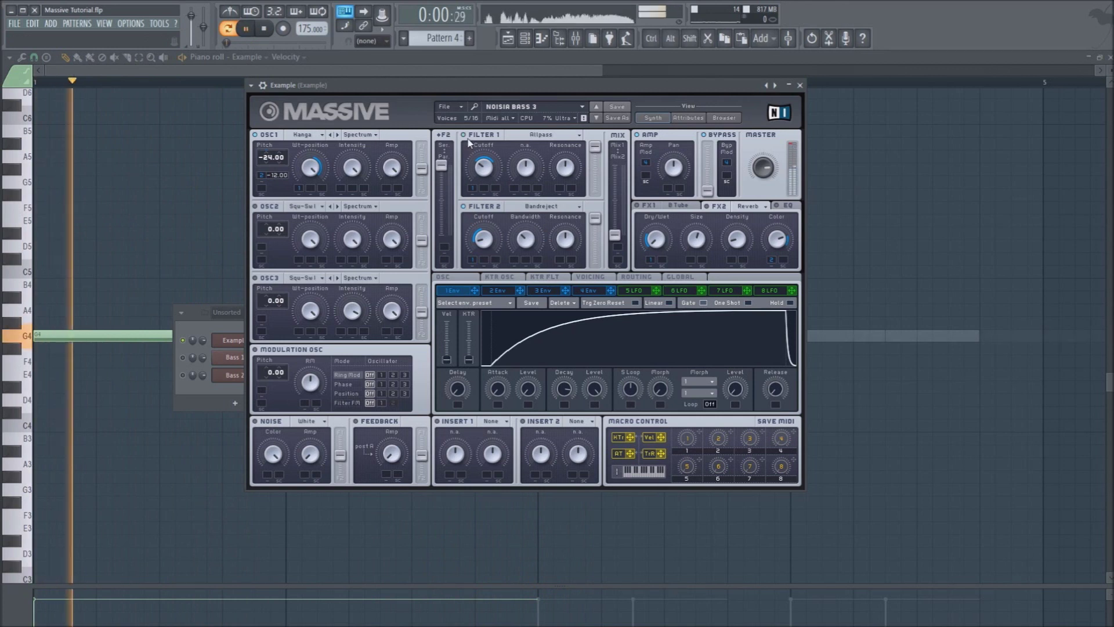
pyautogui.press('space')
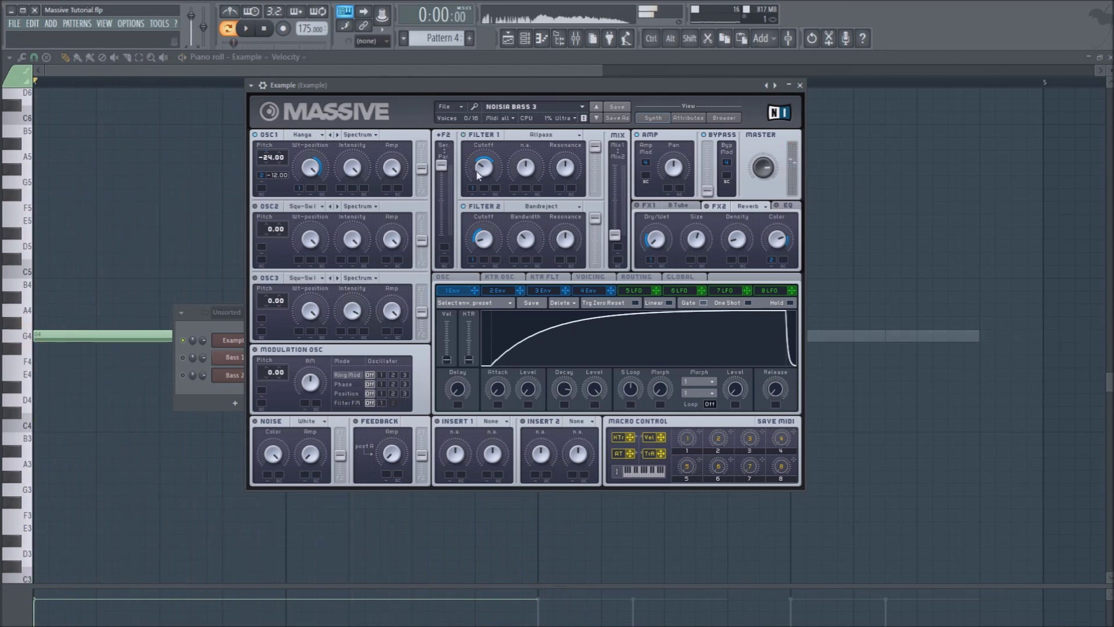
# - Lower Filter 1's cutoff and adjust Filter 2's cutoff
pyautogui.moveTo(493, 177); pyautogui.dragTo(475, 192)
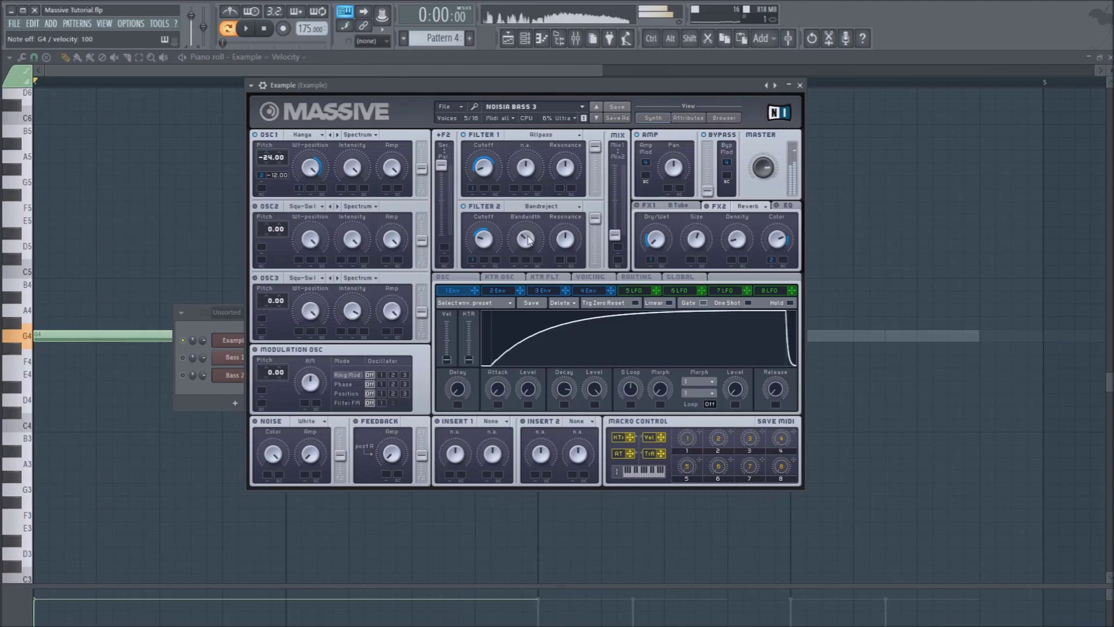
pyautogui.click(502, 236)
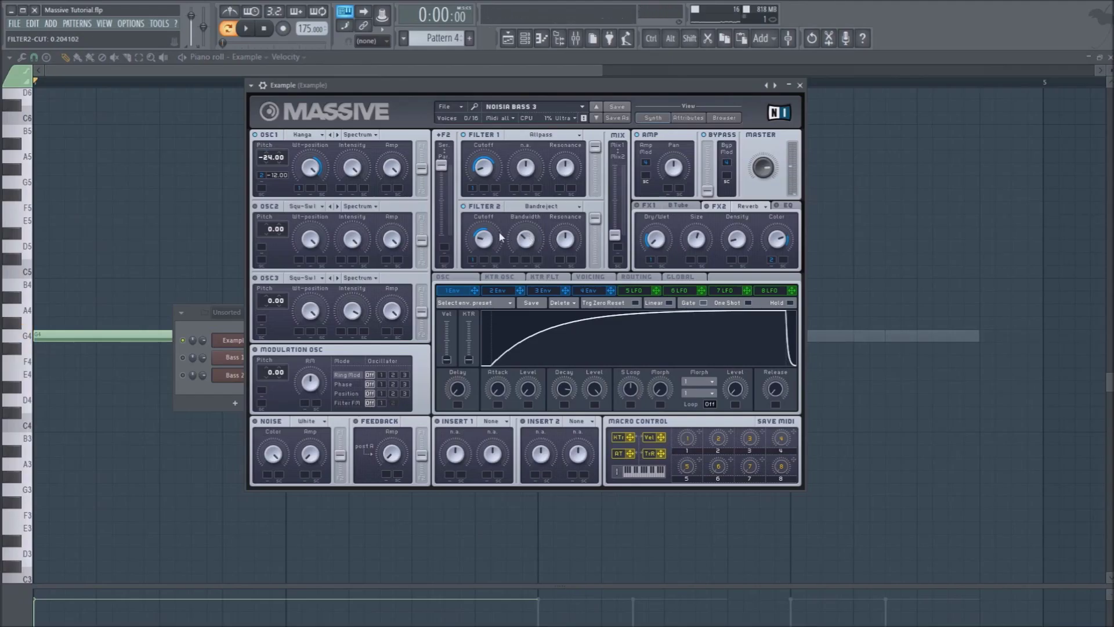
pyautogui.moveTo(494, 244)
pyautogui.mouseDown()
pyautogui.moveTo(491, 257)
pyautogui.moveTo(504, 259)
pyautogui.mouseUp()
# - Display the Example synth's oscillator settings page and play the pattern to examine the vibrato depth modulation
pyautogui.click(443, 278)
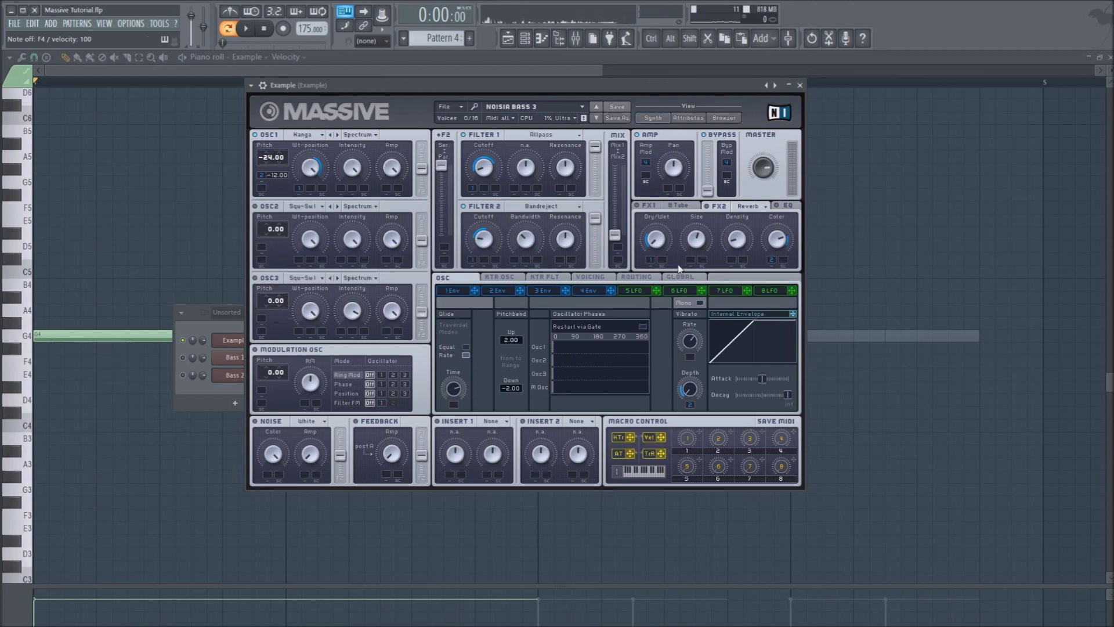
pyautogui.click(878, 260)
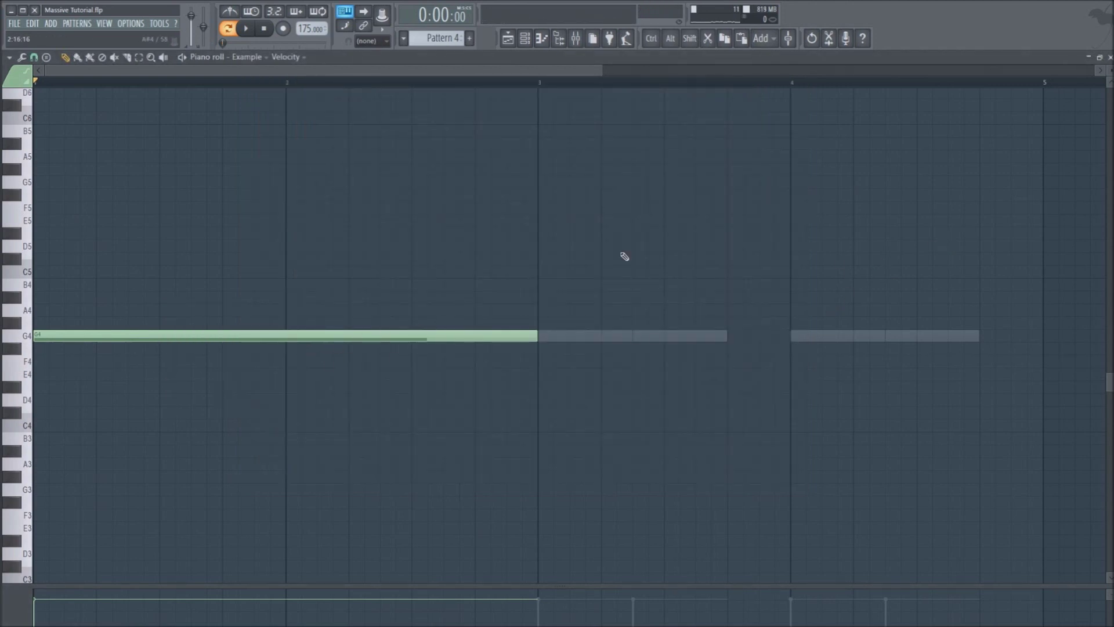
pyautogui.click(525, 38)
pyautogui.click(258, 339)
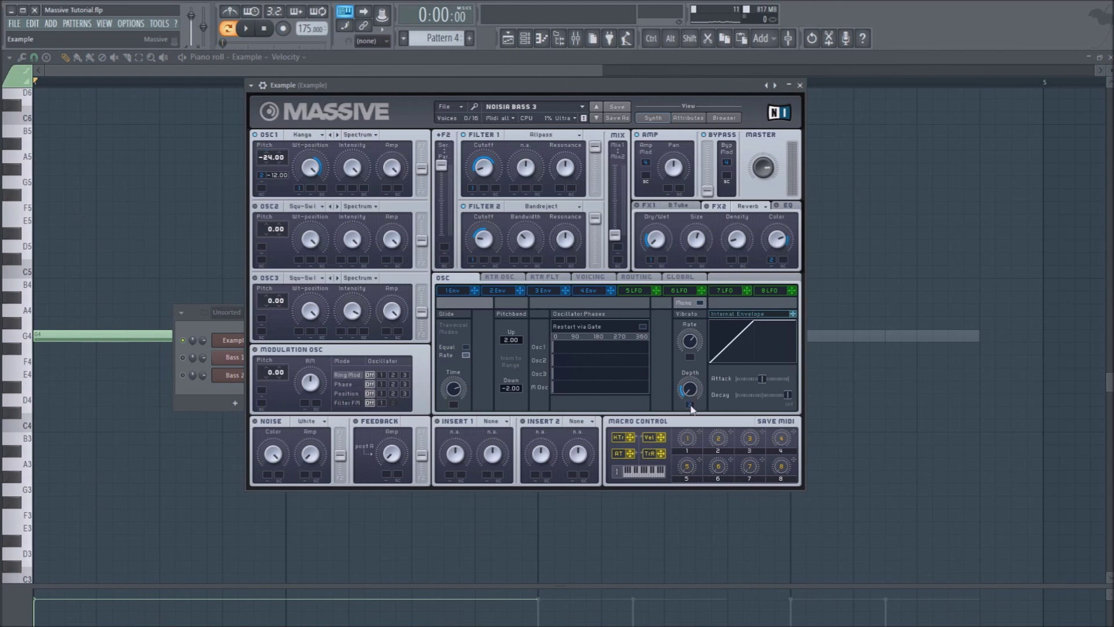
pyautogui.press('space')
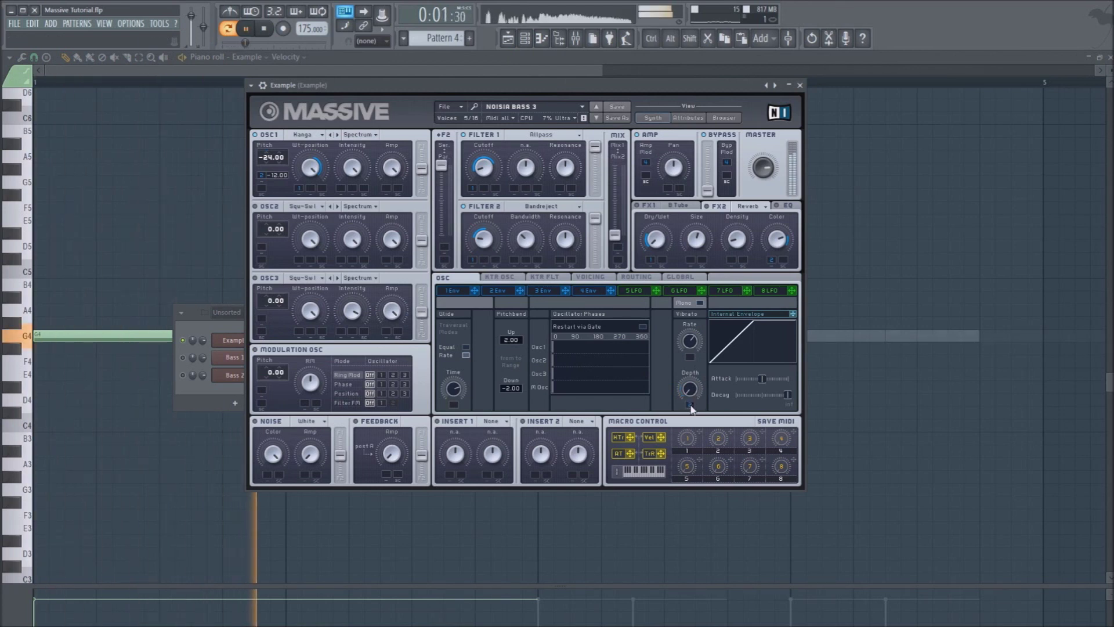
pyautogui.press('space')
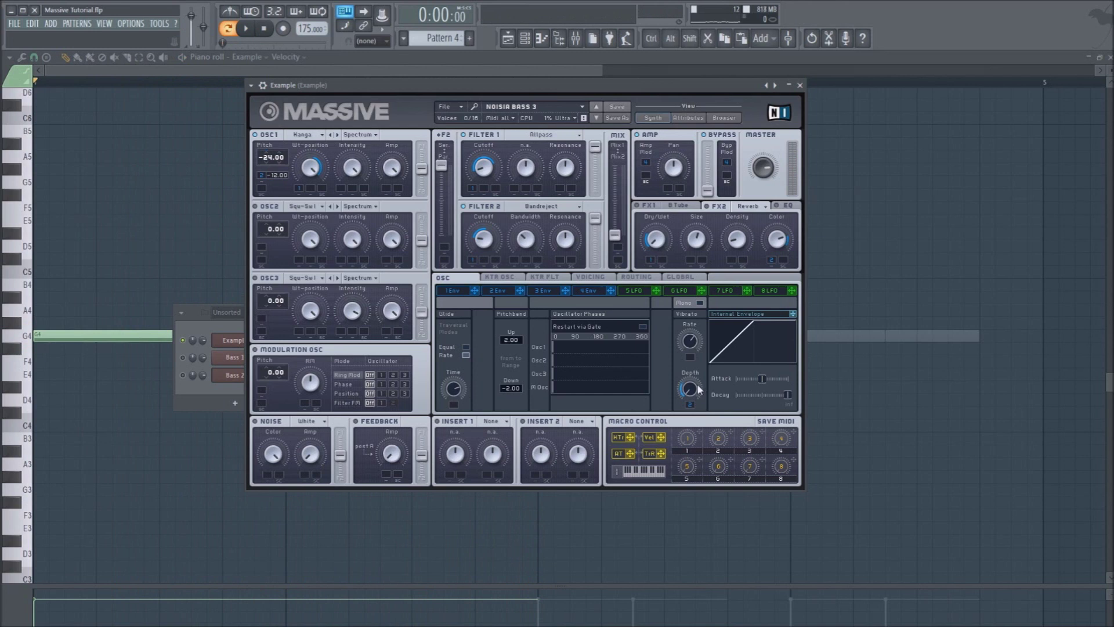
# - Play the pattern, load MVibrato on the Example mixer track, and lower the effect's rate to 0.0464 Hz
pyautogui.press('space')
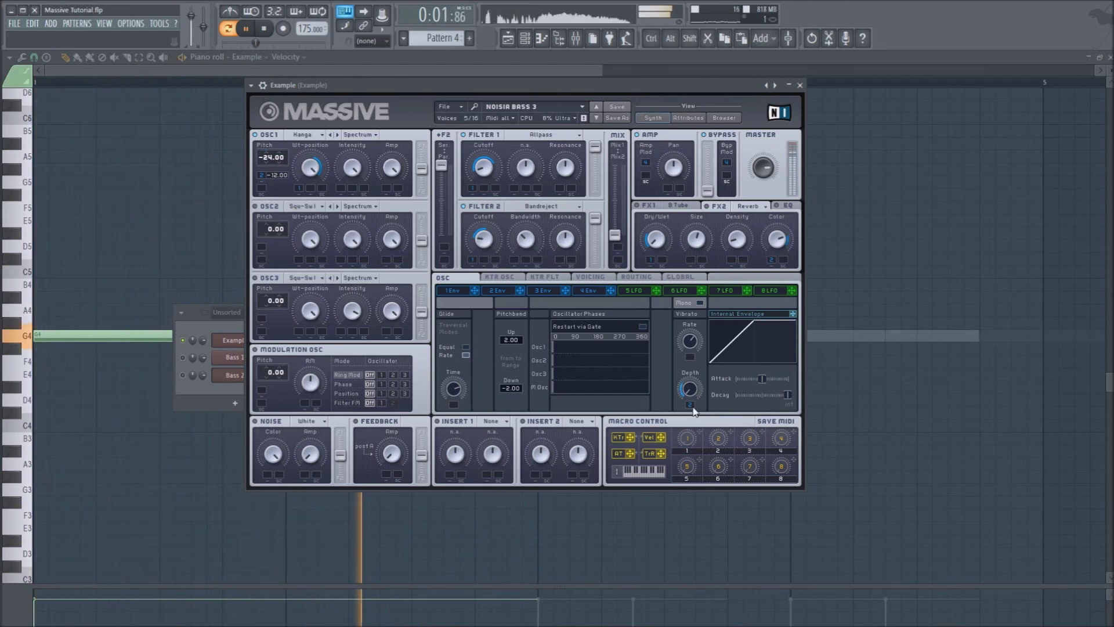
pyautogui.press('space')
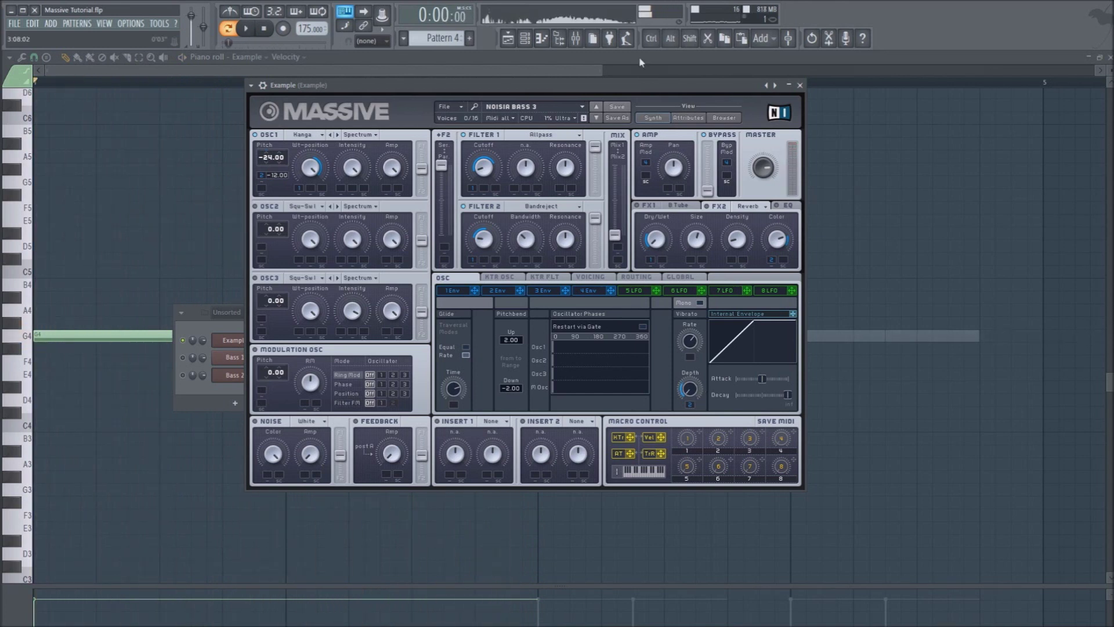
pyautogui.click(575, 39)
pyautogui.click(993, 352)
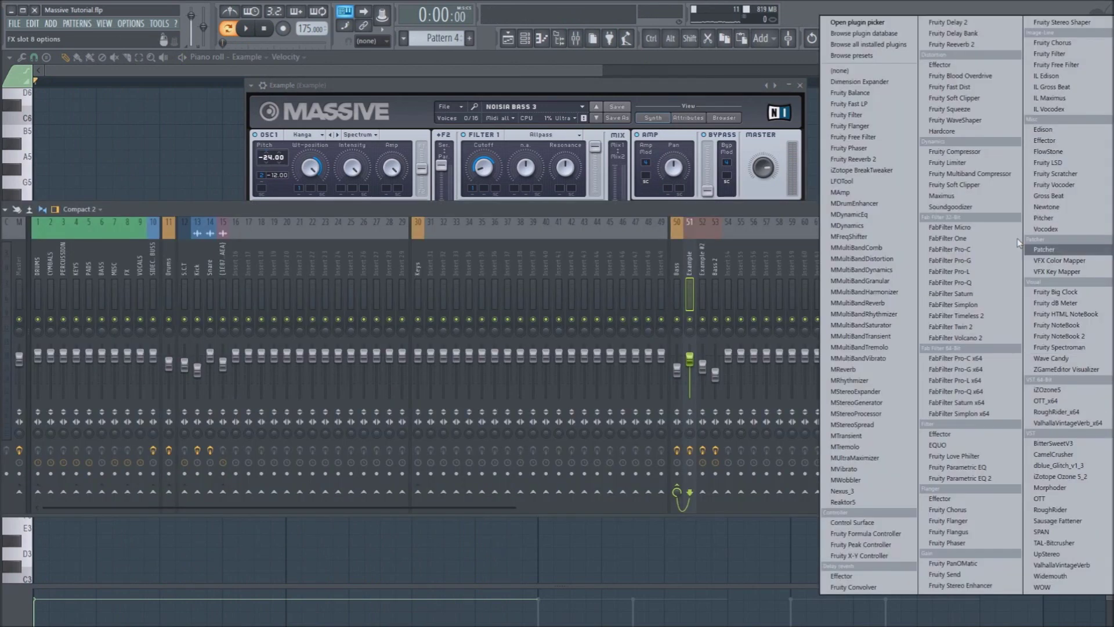
pyautogui.click(843, 469)
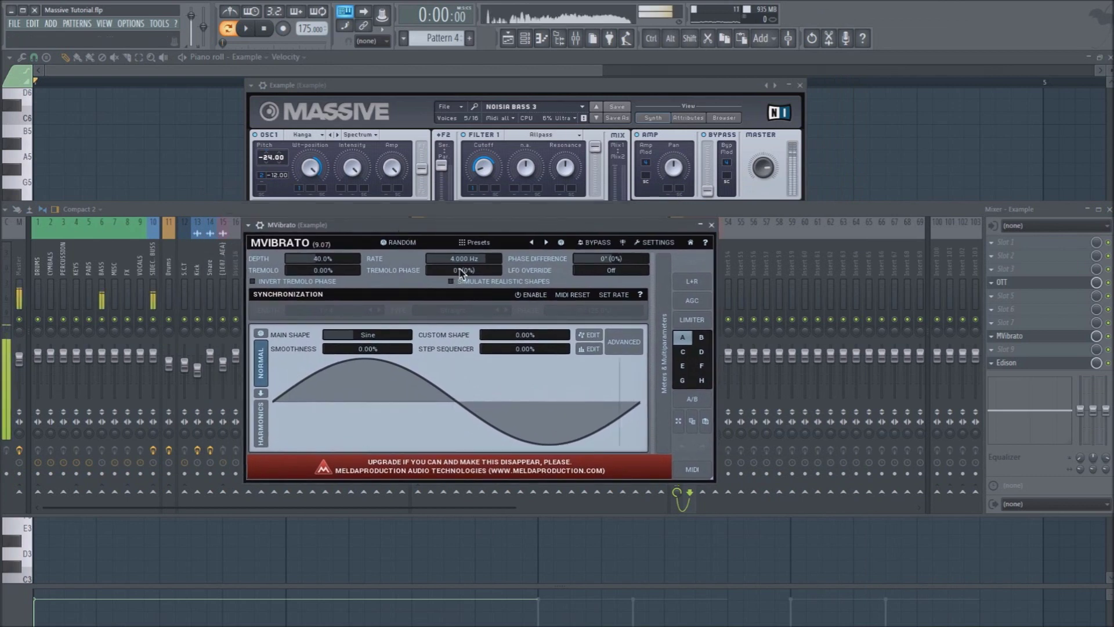
pyautogui.moveTo(463, 259); pyautogui.dragTo(430, 259)
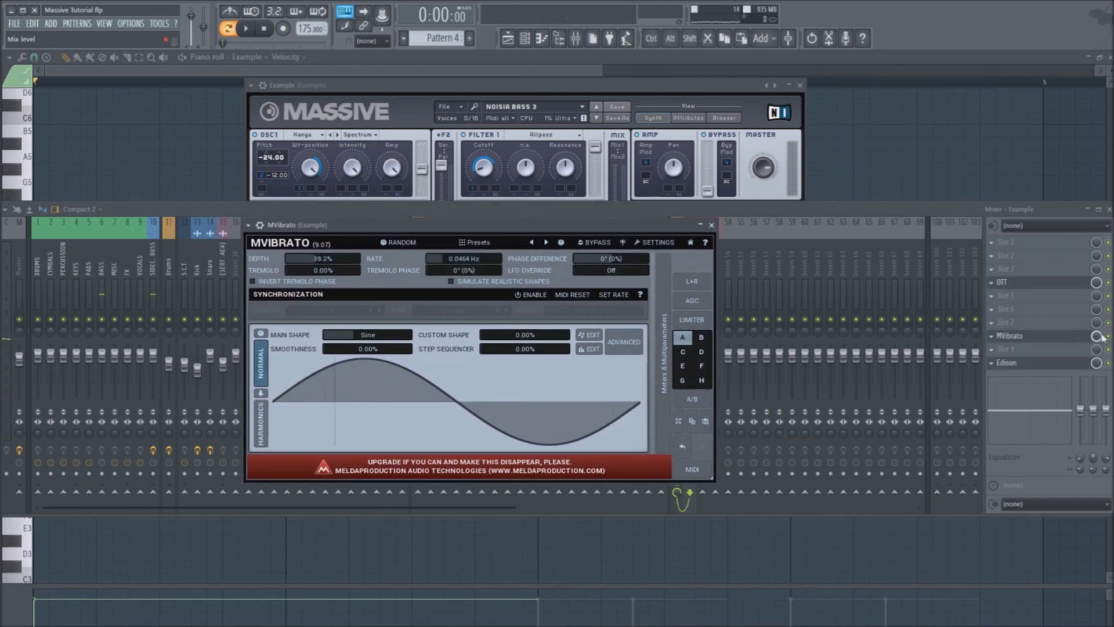
# - Remove MVibrato from the Example mixer track's effect slot
pyautogui.click(991, 336)
pyautogui.moveTo(1013, 348)
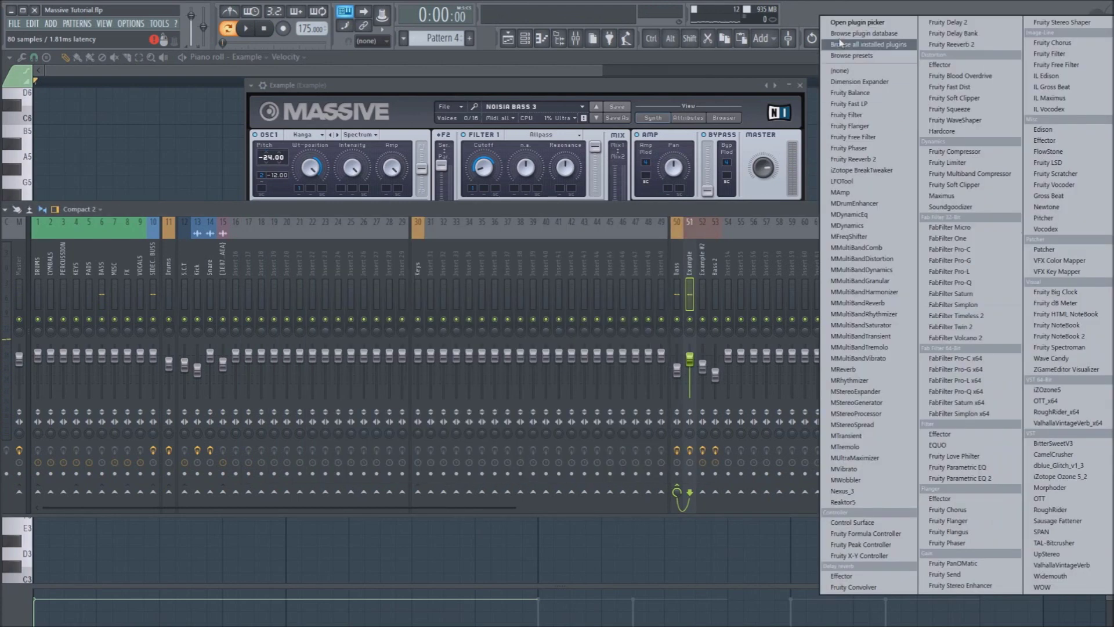
pyautogui.click(838, 70)
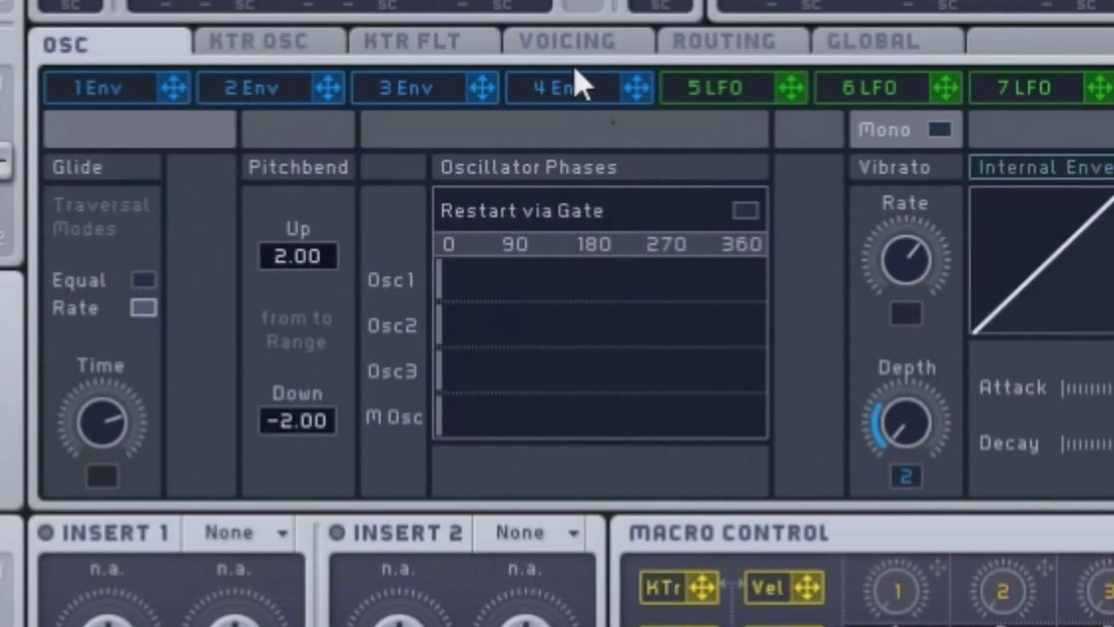
# - Lower the pitch cutoff position of Massive's unison spread in the voicing settings and play the pattern to hear it
pyautogui.click(591, 278)
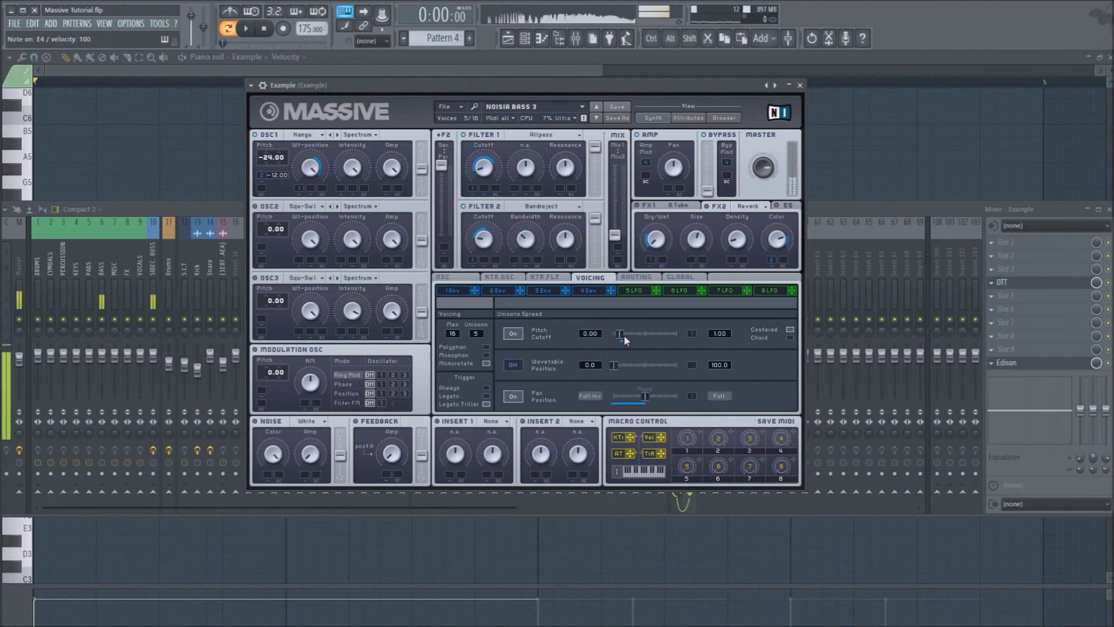
pyautogui.moveTo(624, 335); pyautogui.dragTo(618, 333)
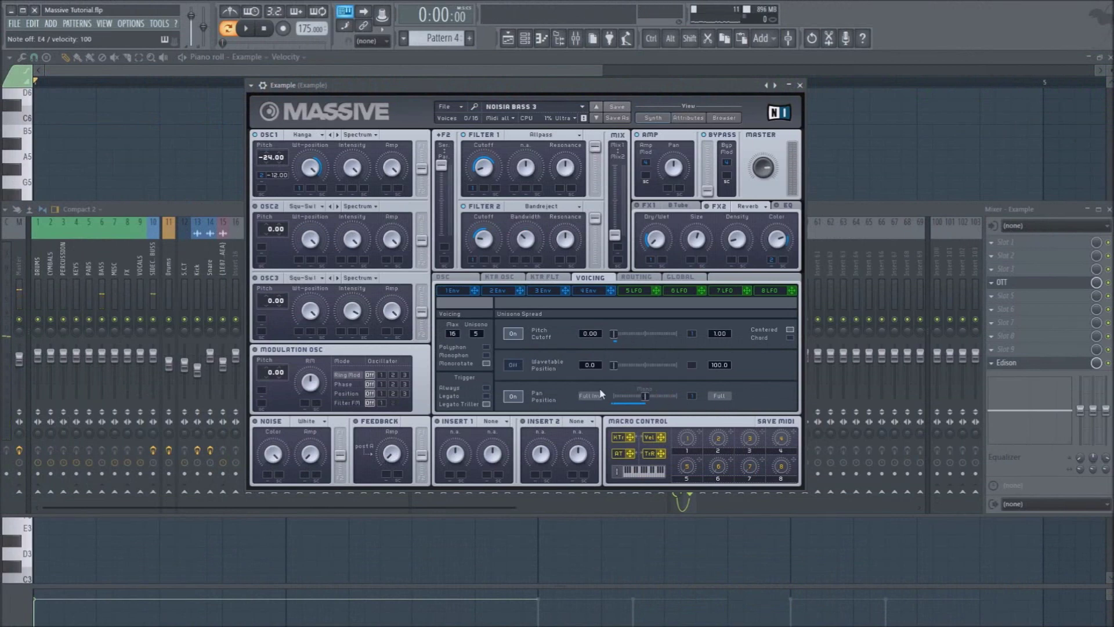
pyautogui.click(864, 194)
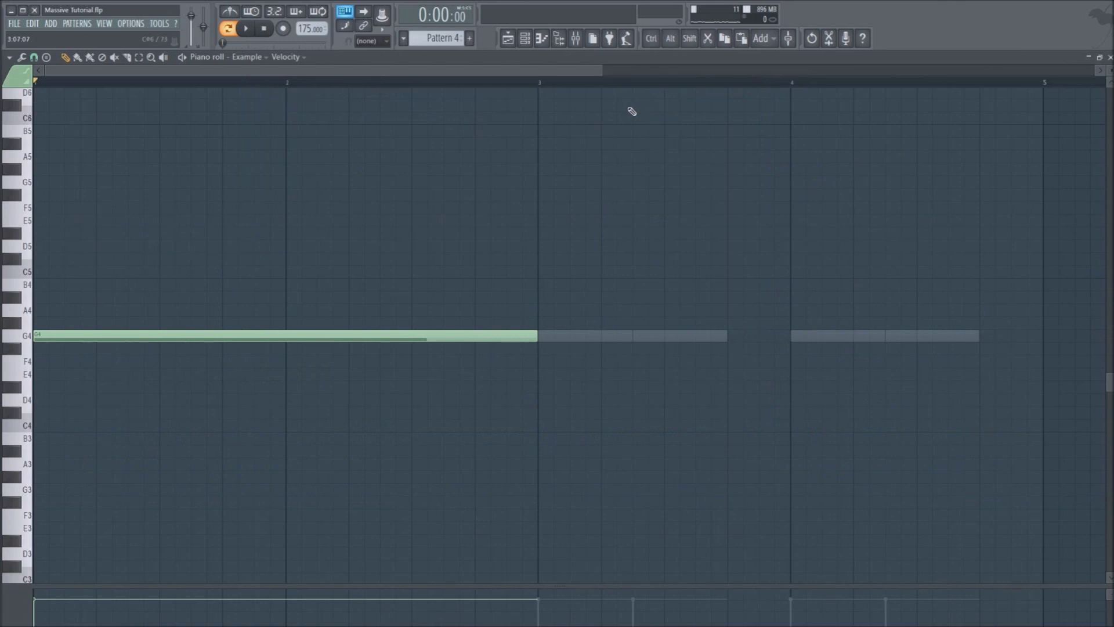
pyautogui.press('space')
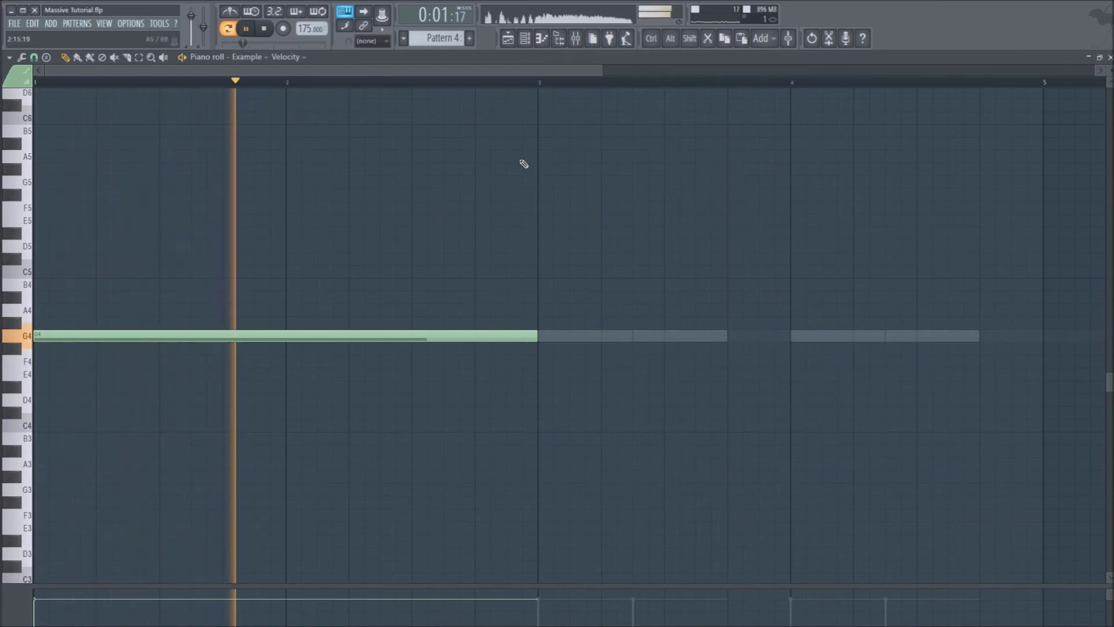
pyautogui.press('space')
# - Reopen the Example synth and display the FX1 B Tube settings to examine dry/wet and drive
pyautogui.press('F6')
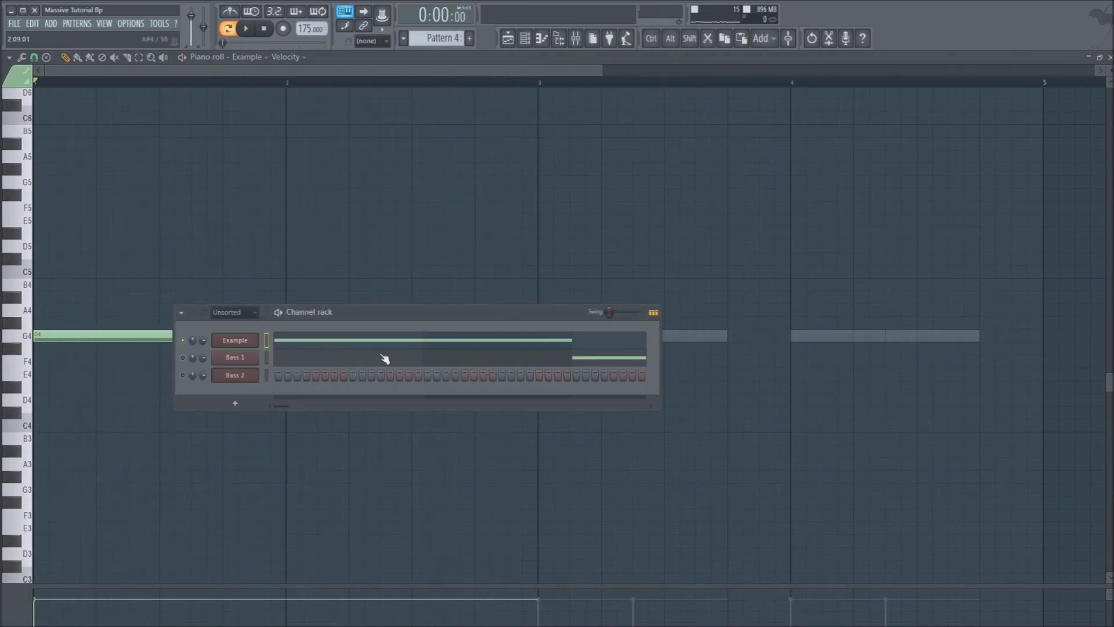
pyautogui.click(247, 343)
pyautogui.click(648, 209)
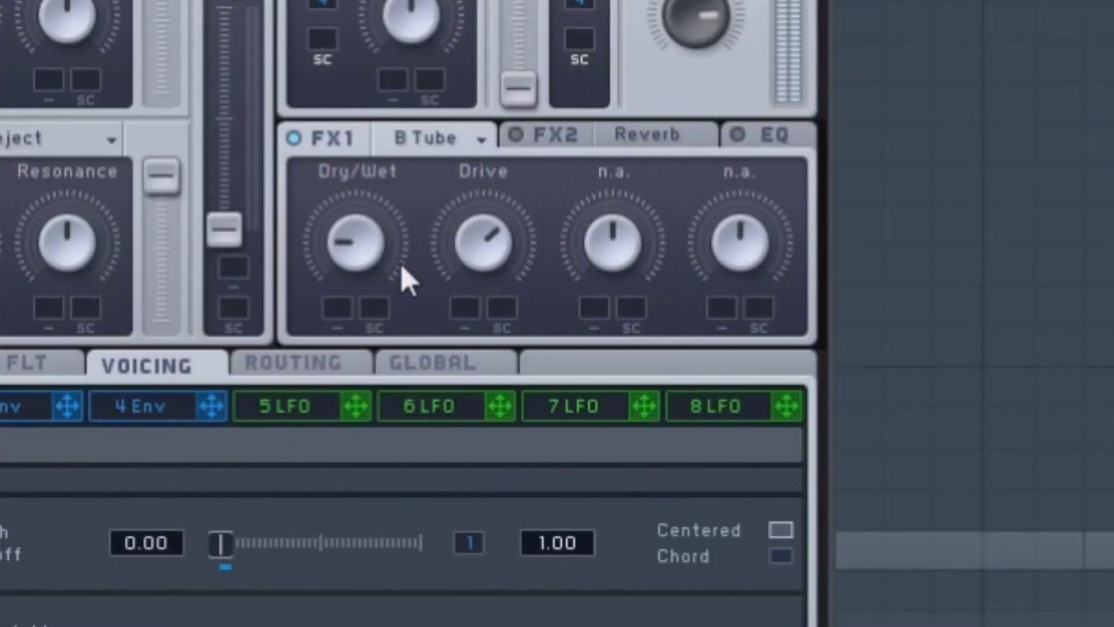
# - Enable the FX2 Reverb, increase envelope 1's modulation of its Dry/Wet, and lower its Color
pyautogui.click(525, 138)
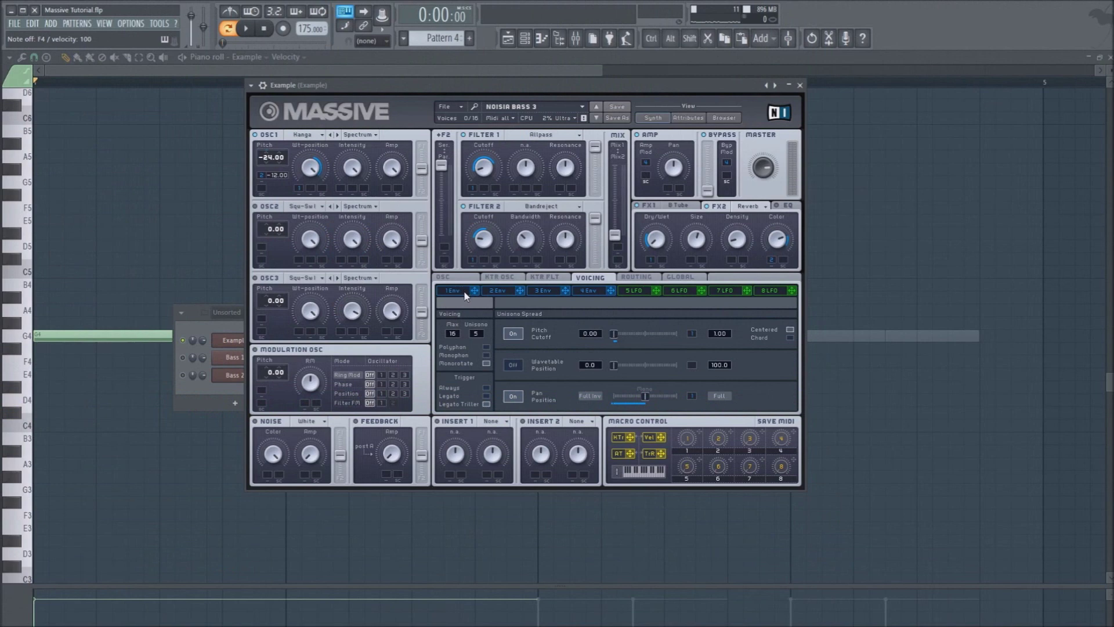
pyautogui.click(466, 294)
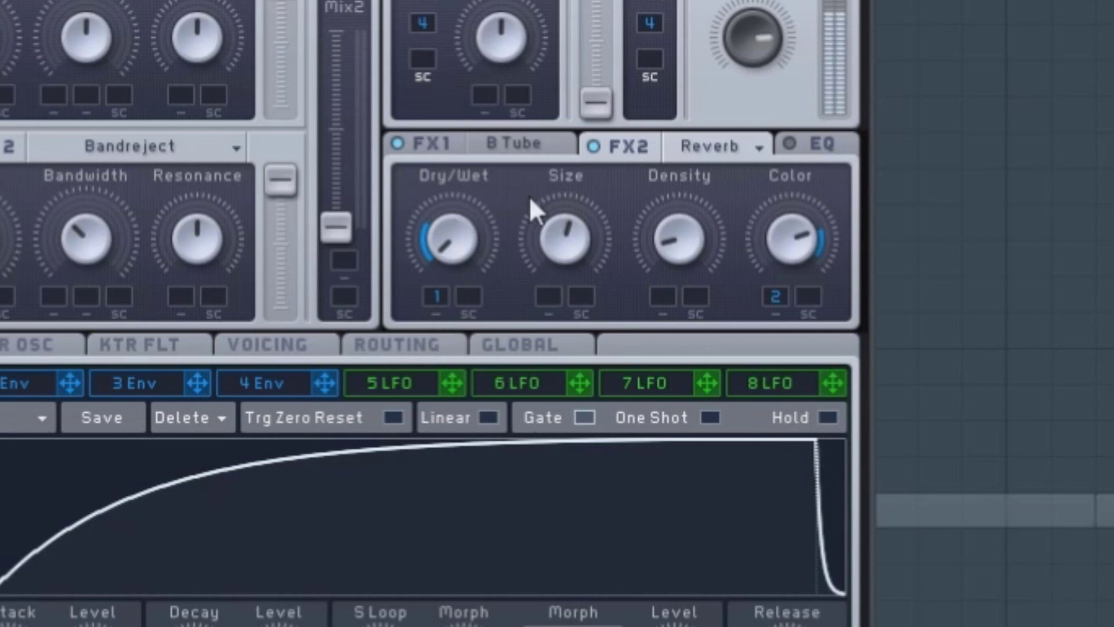
pyautogui.click(604, 141)
pyautogui.click(598, 144)
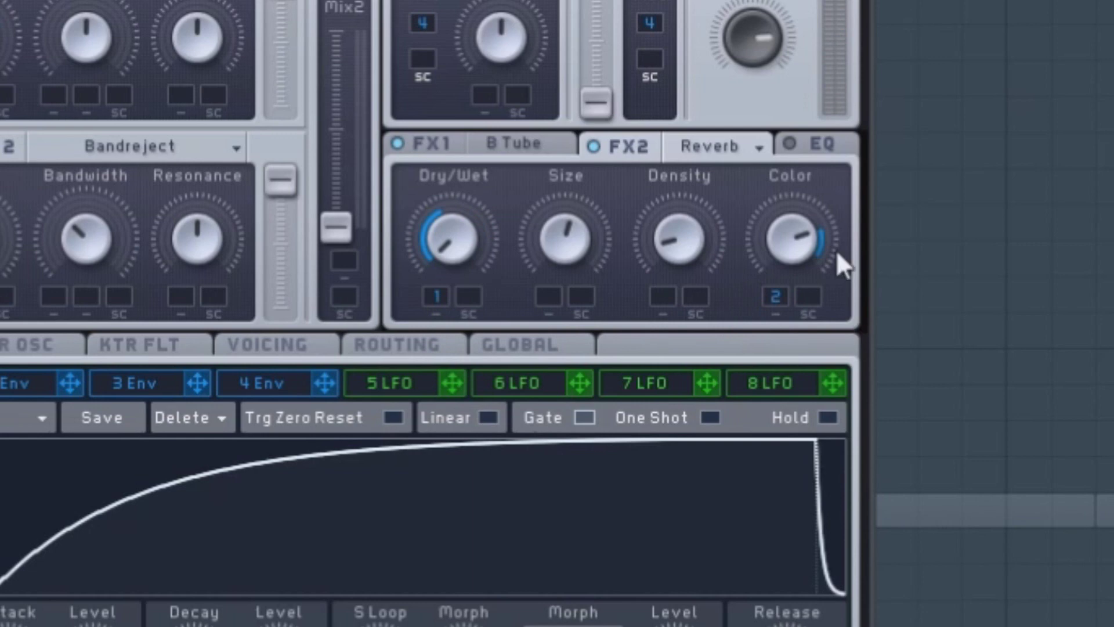
pyautogui.moveTo(772, 237); pyautogui.dragTo(765, 279)
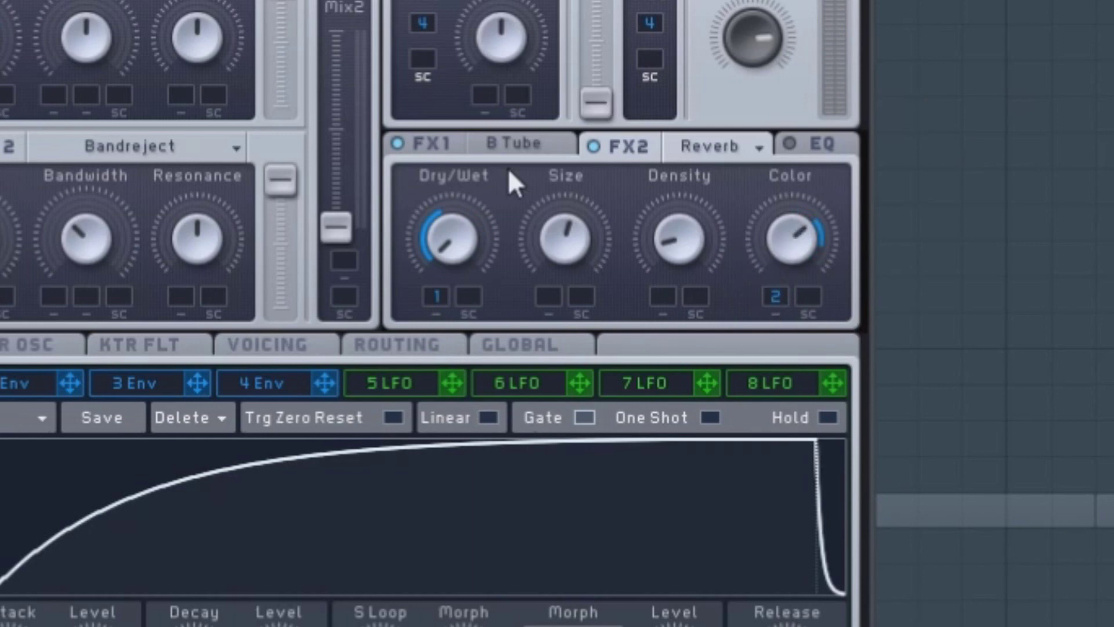
# - Enable Massive's EQ and adjust its Frequency, modulated by envelope 1 along with High Shelf, while playing an F4 note
pyautogui.click(795, 148)
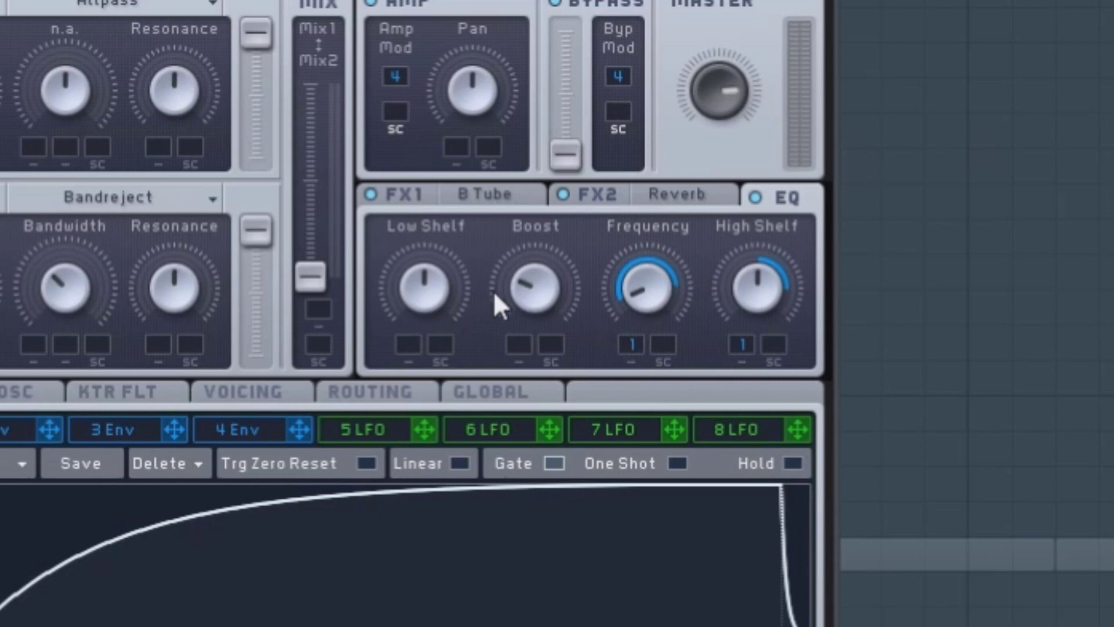
pyautogui.click(743, 344)
pyautogui.click(632, 344)
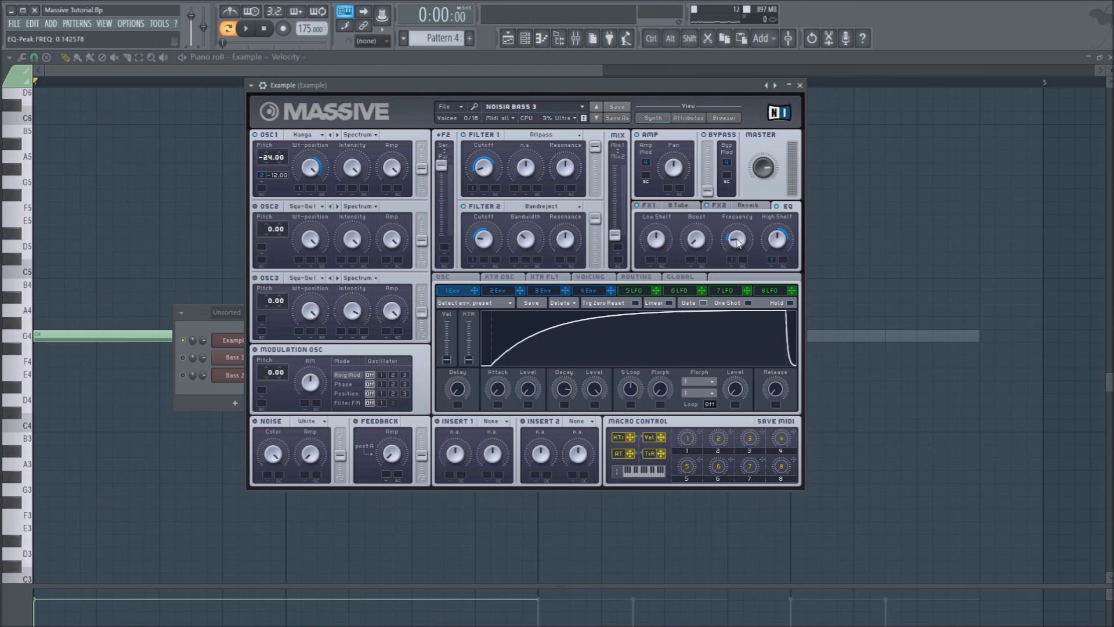
pyautogui.press('v')
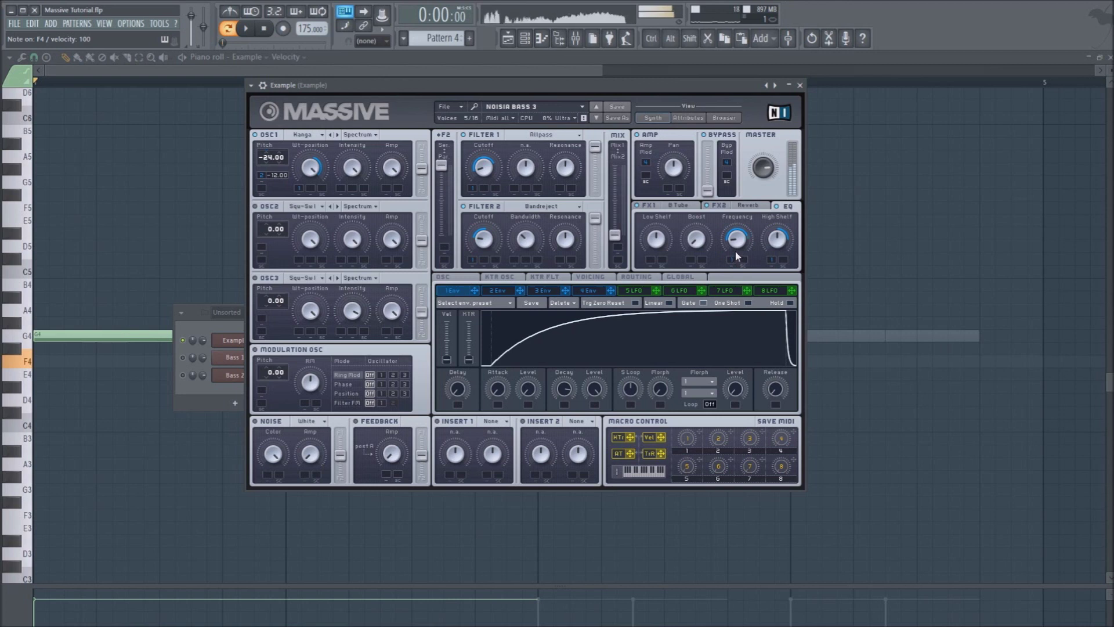
# - Review the voicing settings page and the oscillator settings page of the Example synth
pyautogui.click(591, 277)
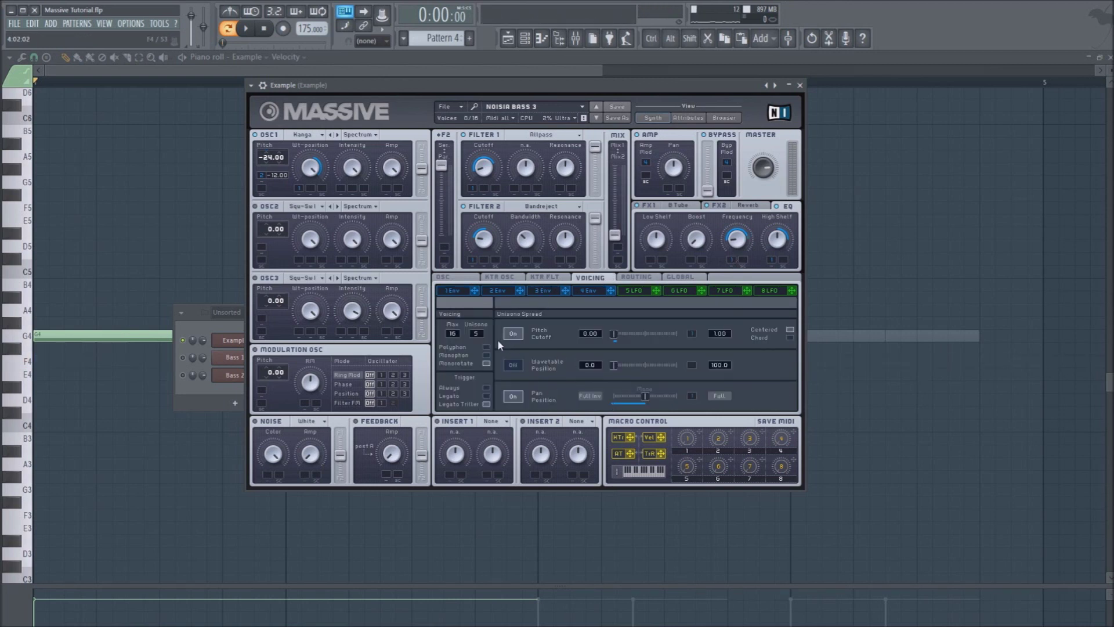
pyautogui.click(455, 278)
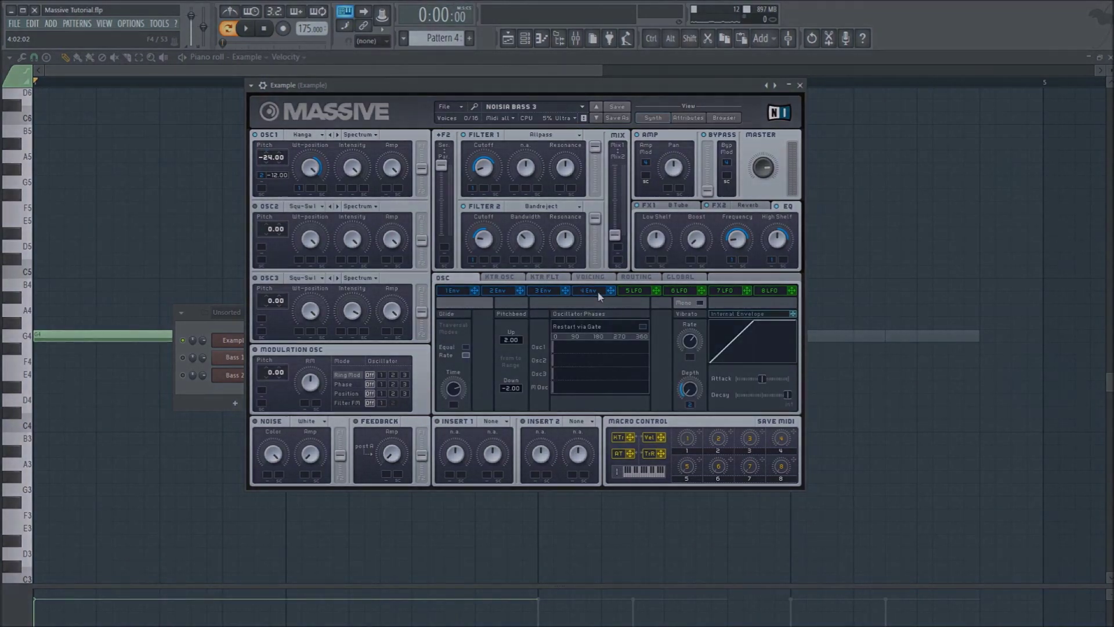